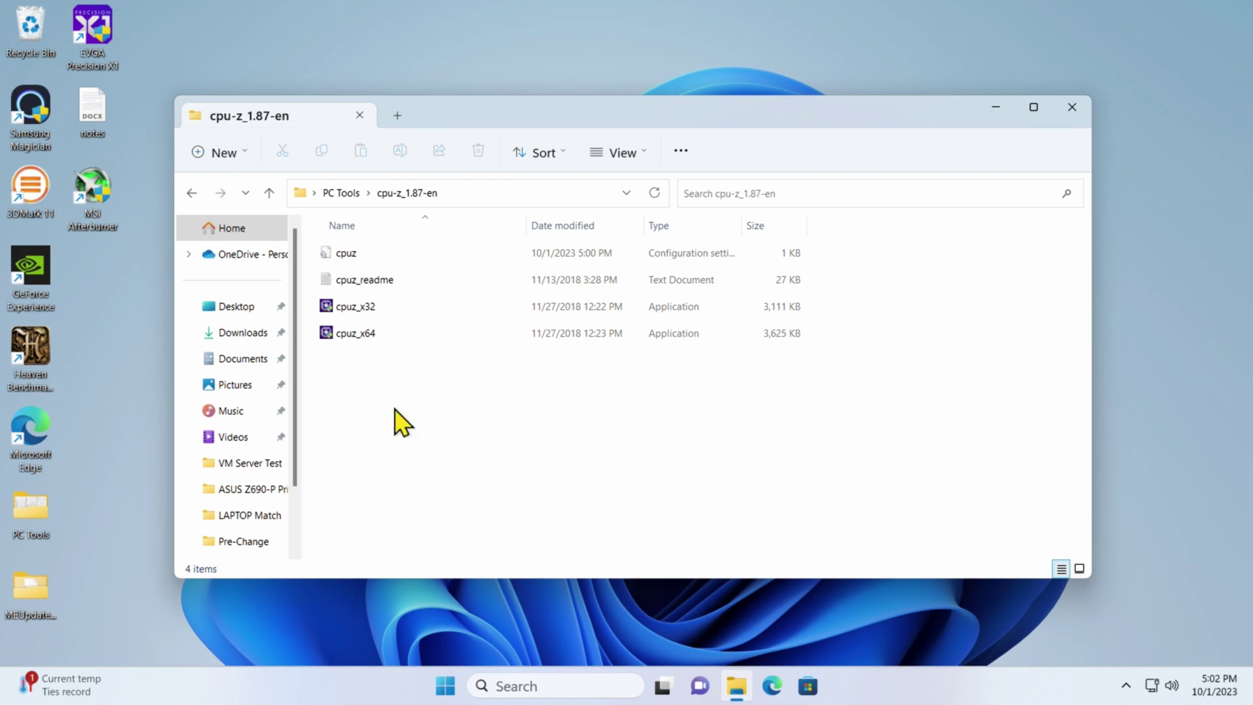
# Step: Run 64-bit CPU-Z and read its Memory and Mainboard tabs: PRIME Z690-P WIFI, BIOS 2212 (12/13/2022)
pyautogui.doubleClick(359, 335)
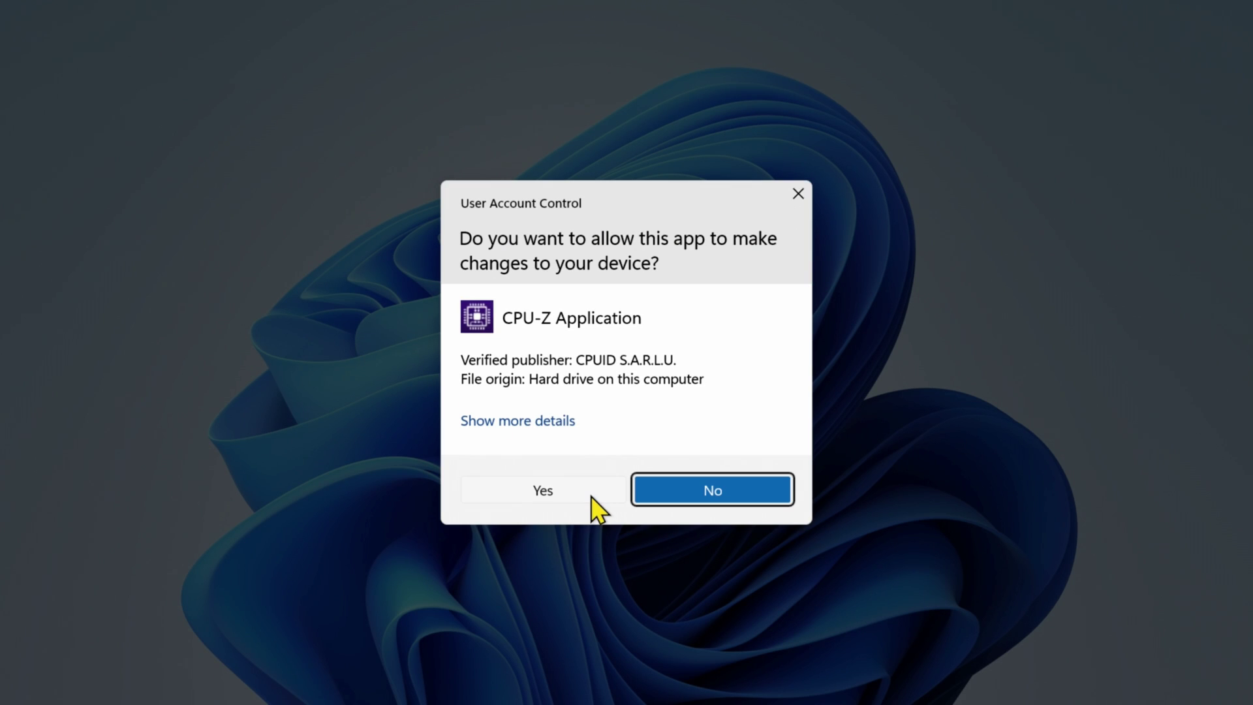
pyautogui.click(591, 497)
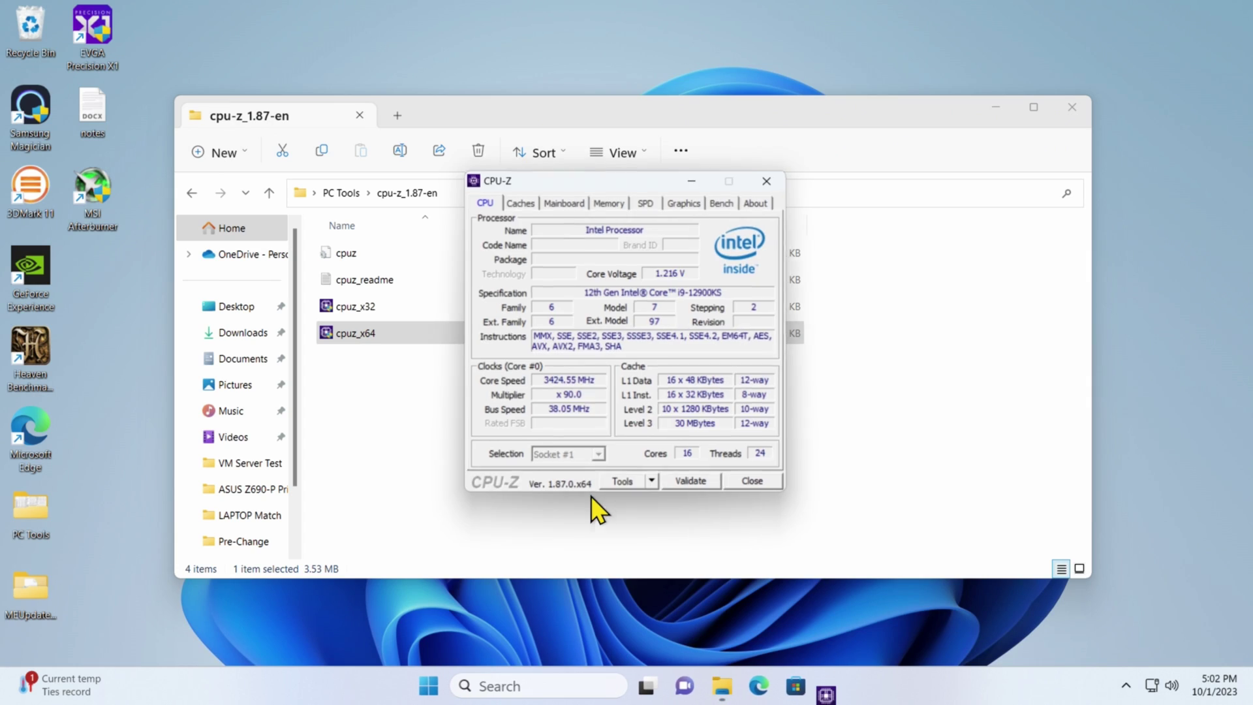
pyautogui.click(996, 109)
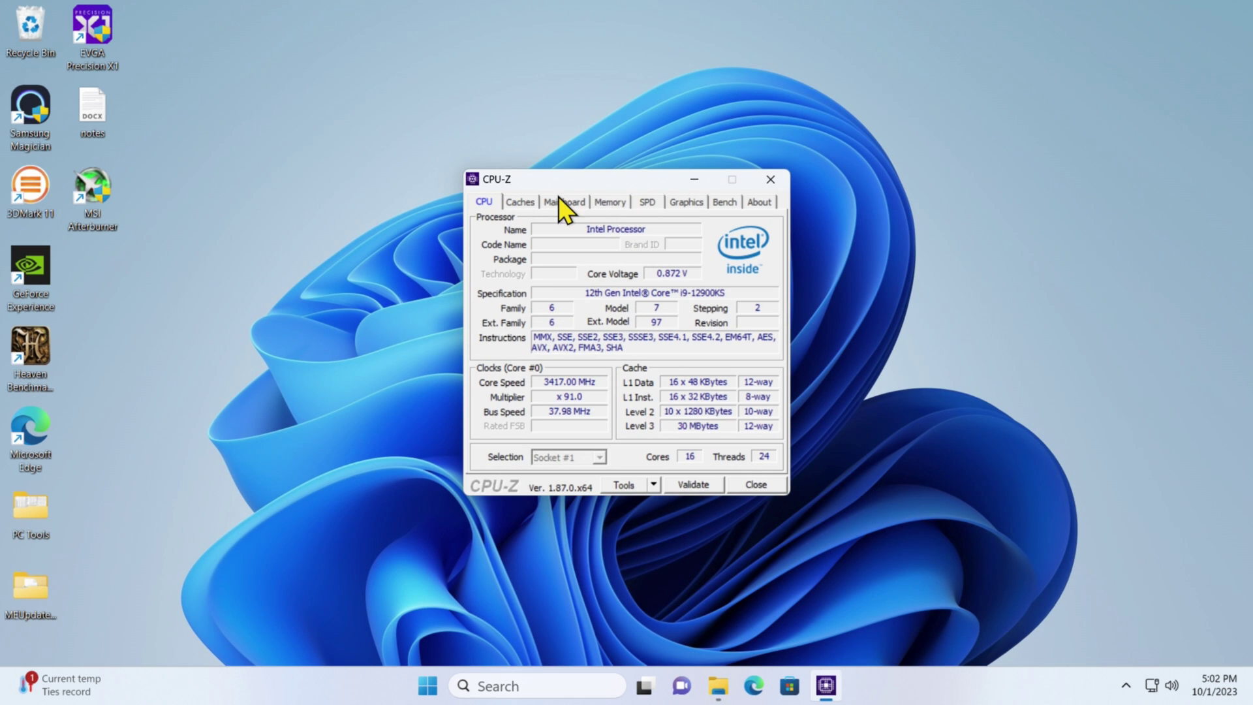
pyautogui.click(607, 203)
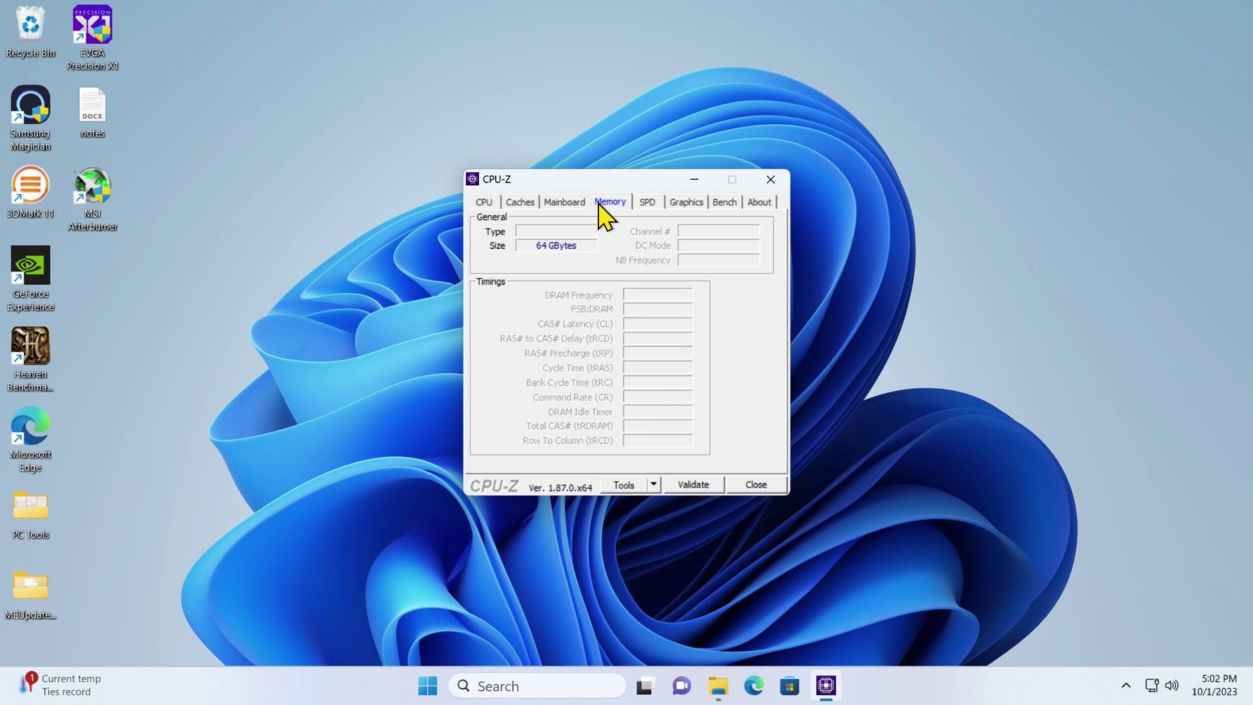
pyautogui.click(565, 202)
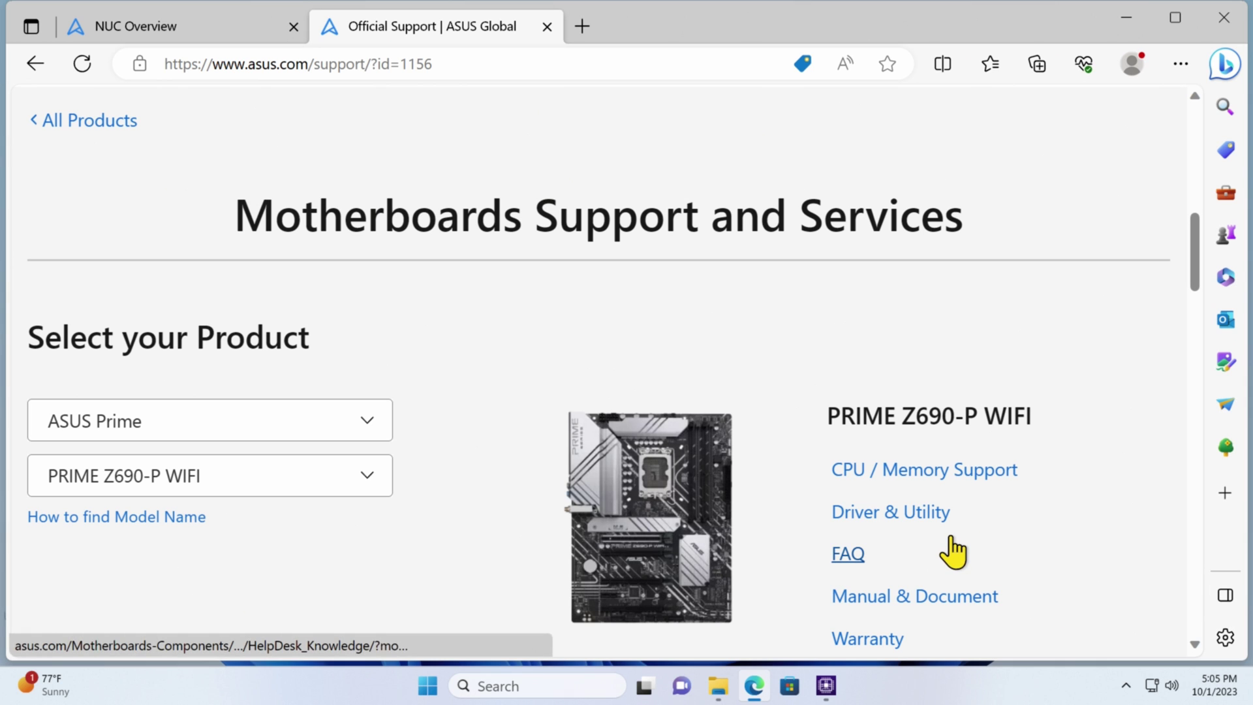
# Step: Download PRIME-Z690-P-WIFI-ASUS-2802.zip, BIOS 2802 (2023/09/28), from the BIOS & FIRMWARE list
pyautogui.click(913, 516)
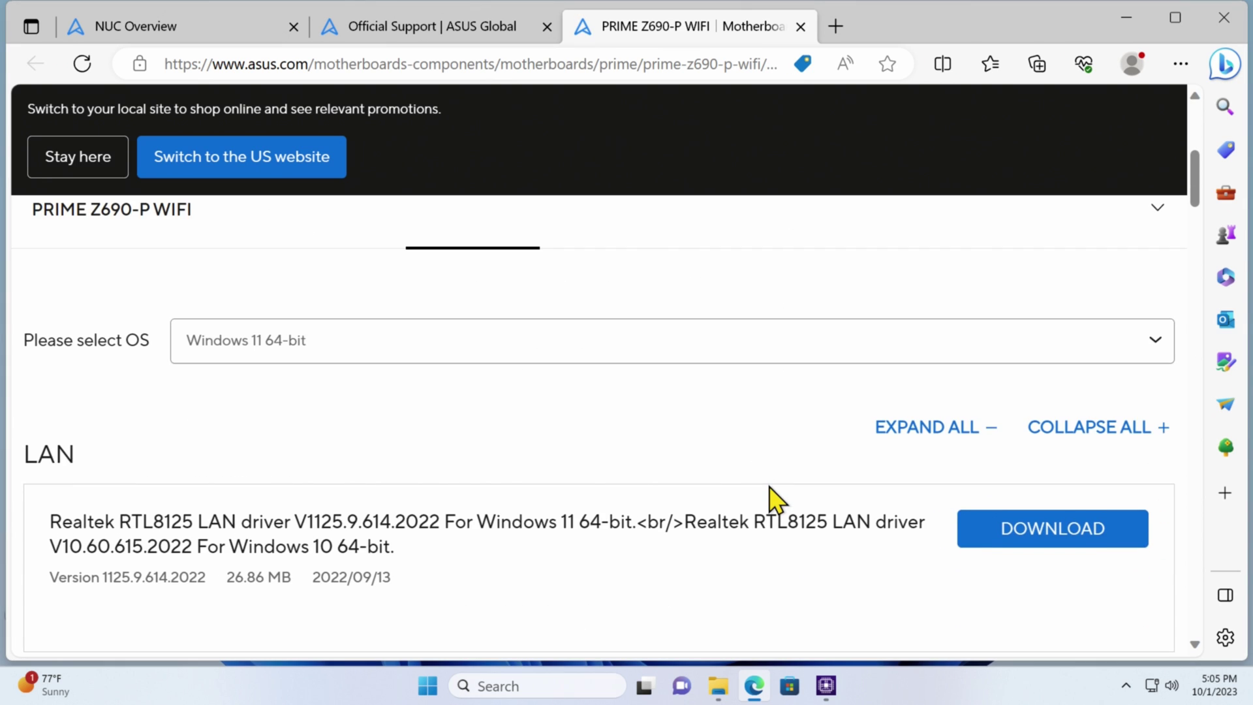
pyautogui.scroll(3, 770, 497)
pyautogui.click(668, 385)
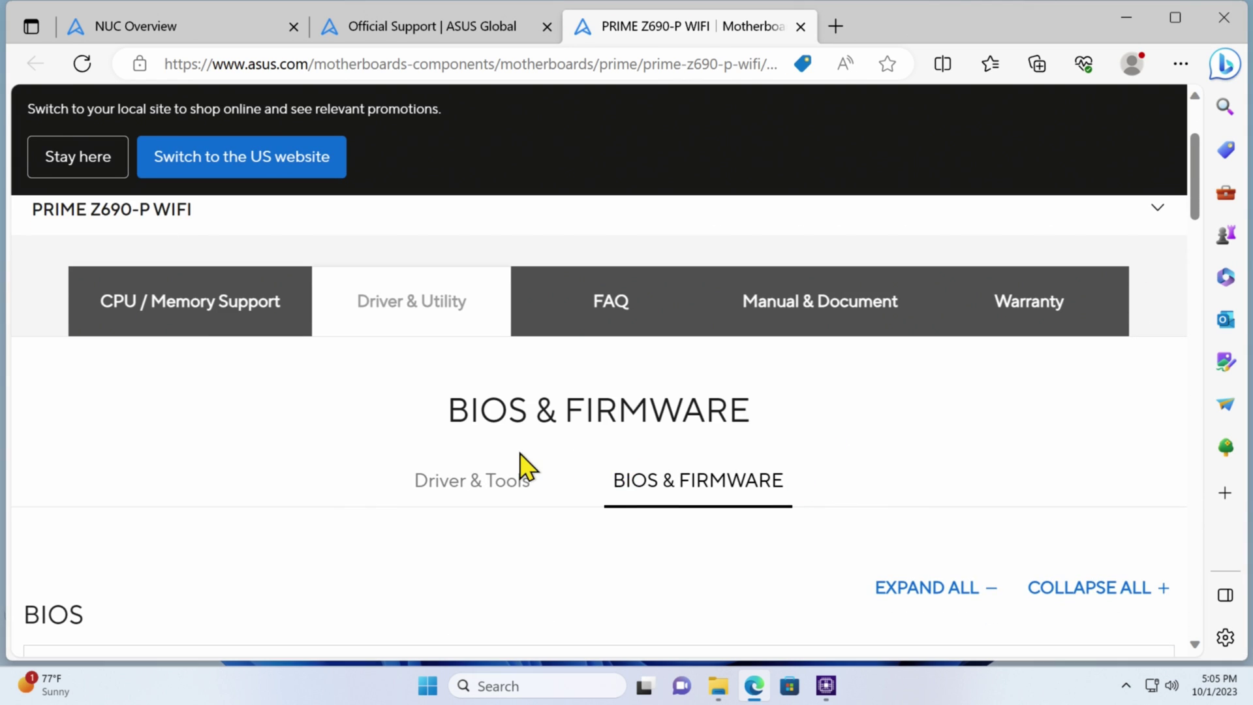
pyautogui.scroll(-3, 526, 467)
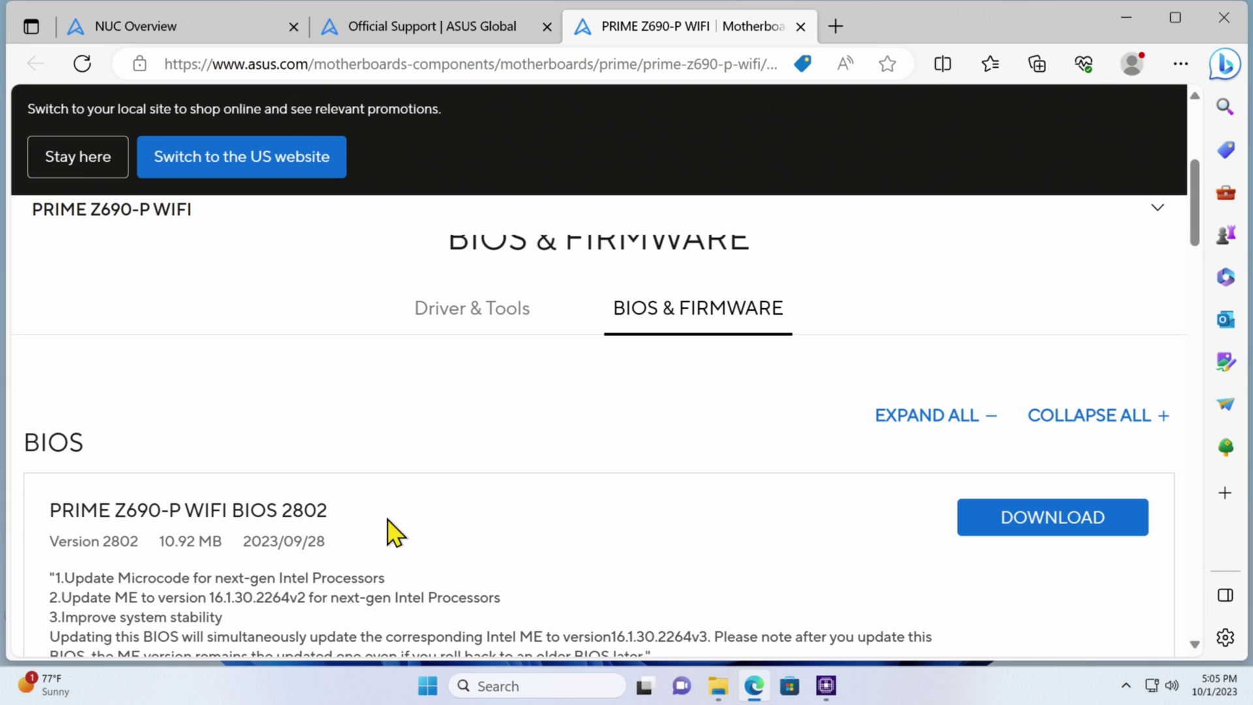
pyautogui.scroll(-3, 392, 532)
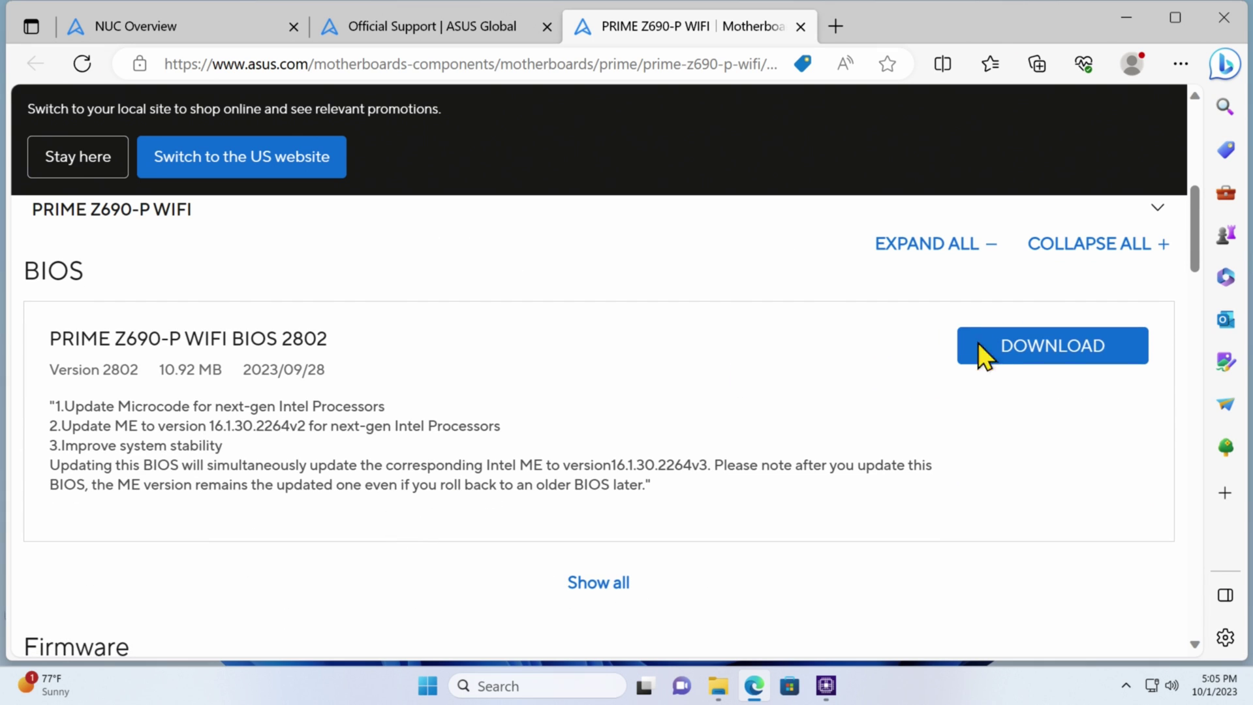
pyautogui.click(1008, 359)
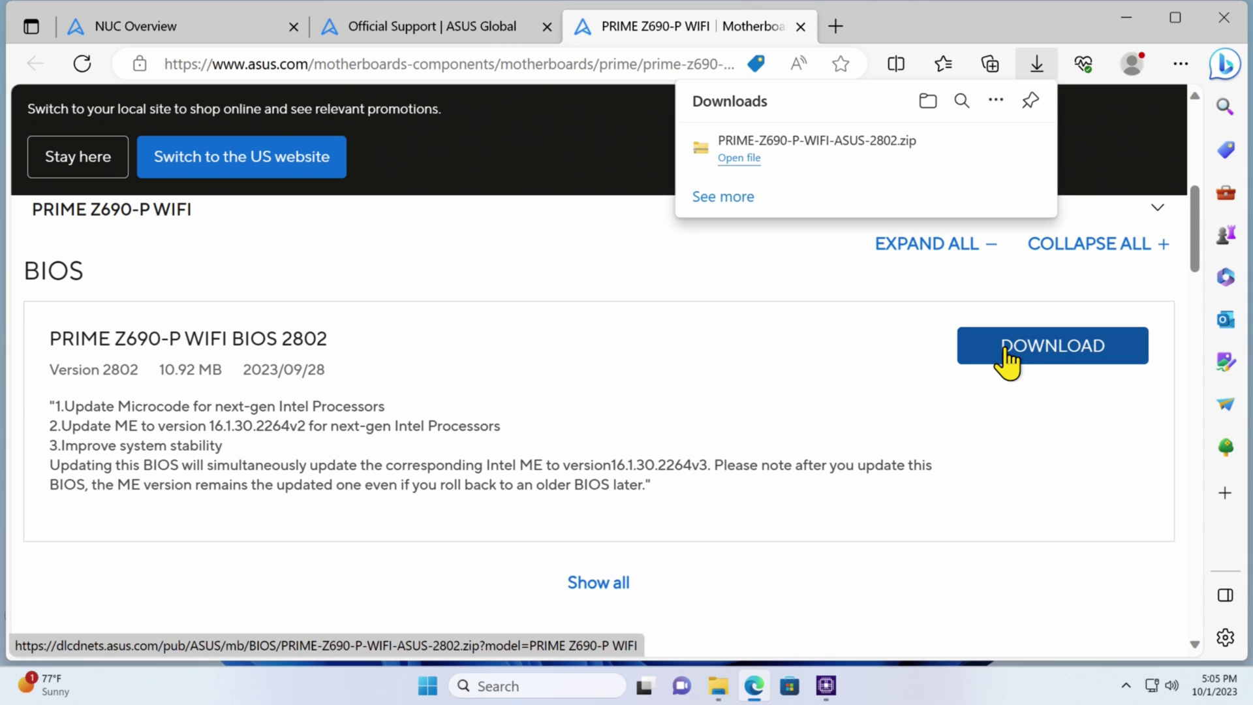
# Step: Put PRIME-Z690-P-WIFI-ASUS-2802.zip on the desktop and extract it to a same-named folder
pyautogui.click(927, 102)
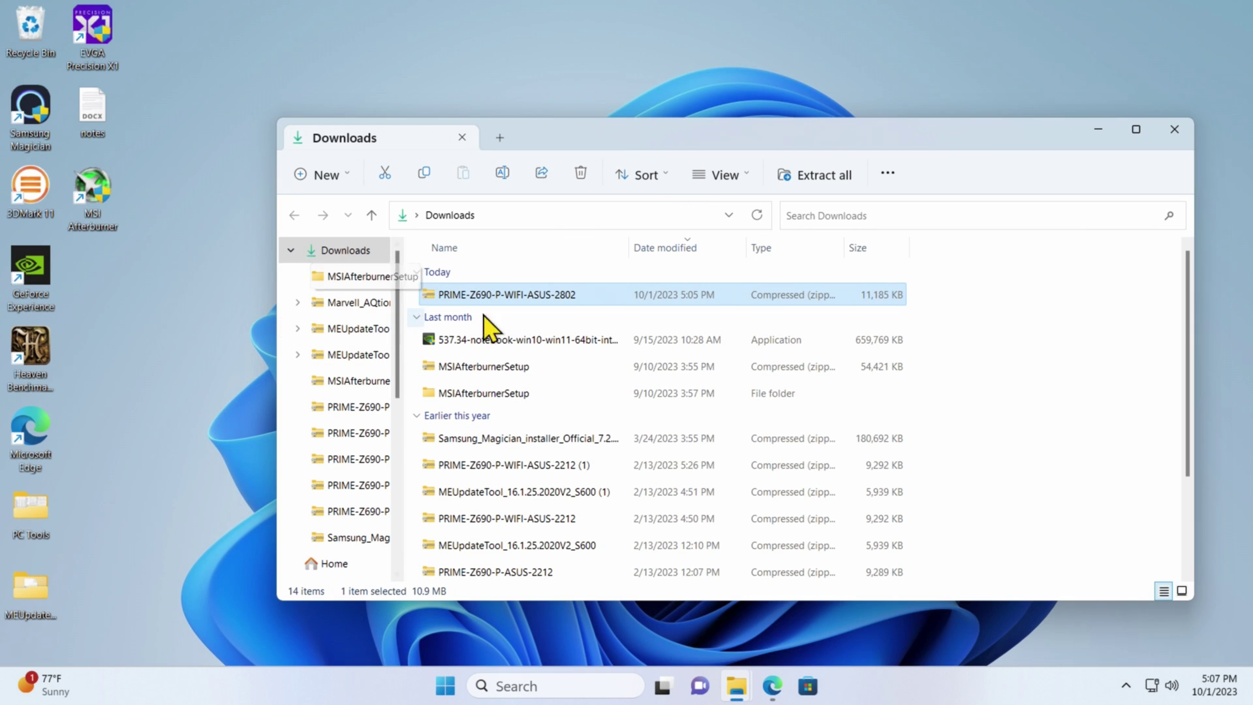
pyautogui.moveTo(535, 297); pyautogui.dragTo(189, 258)
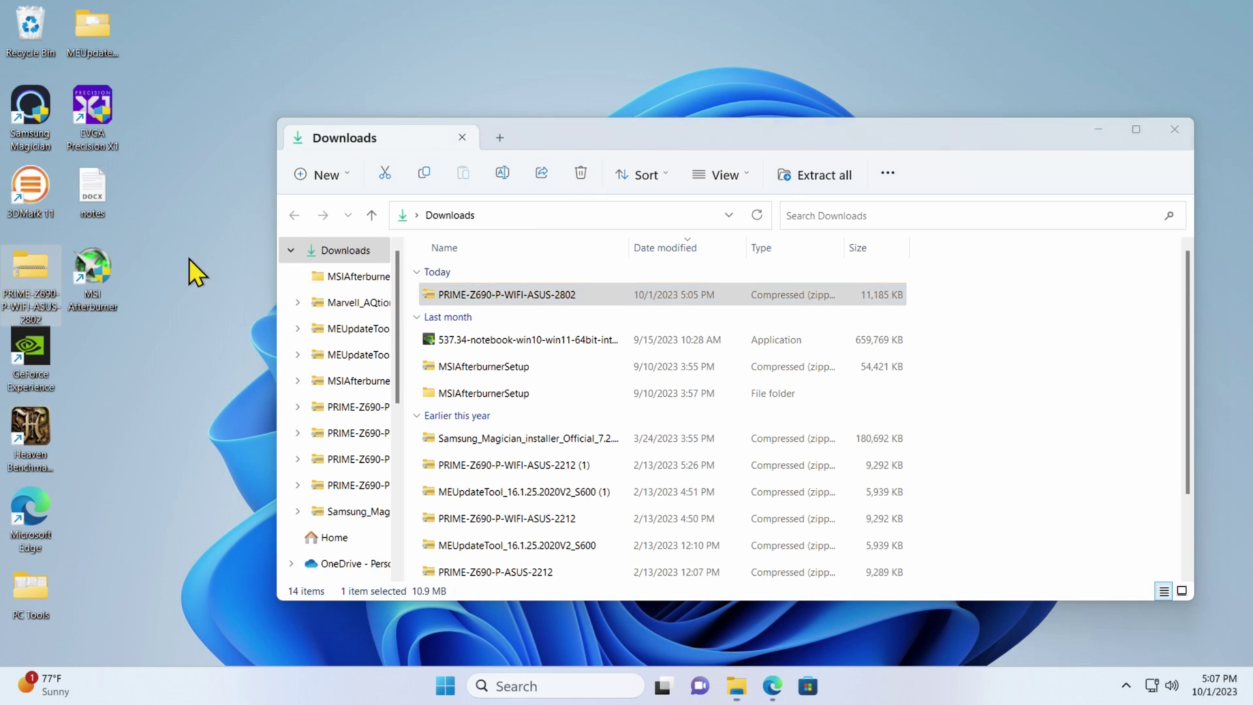
pyautogui.rightClick(34, 274)
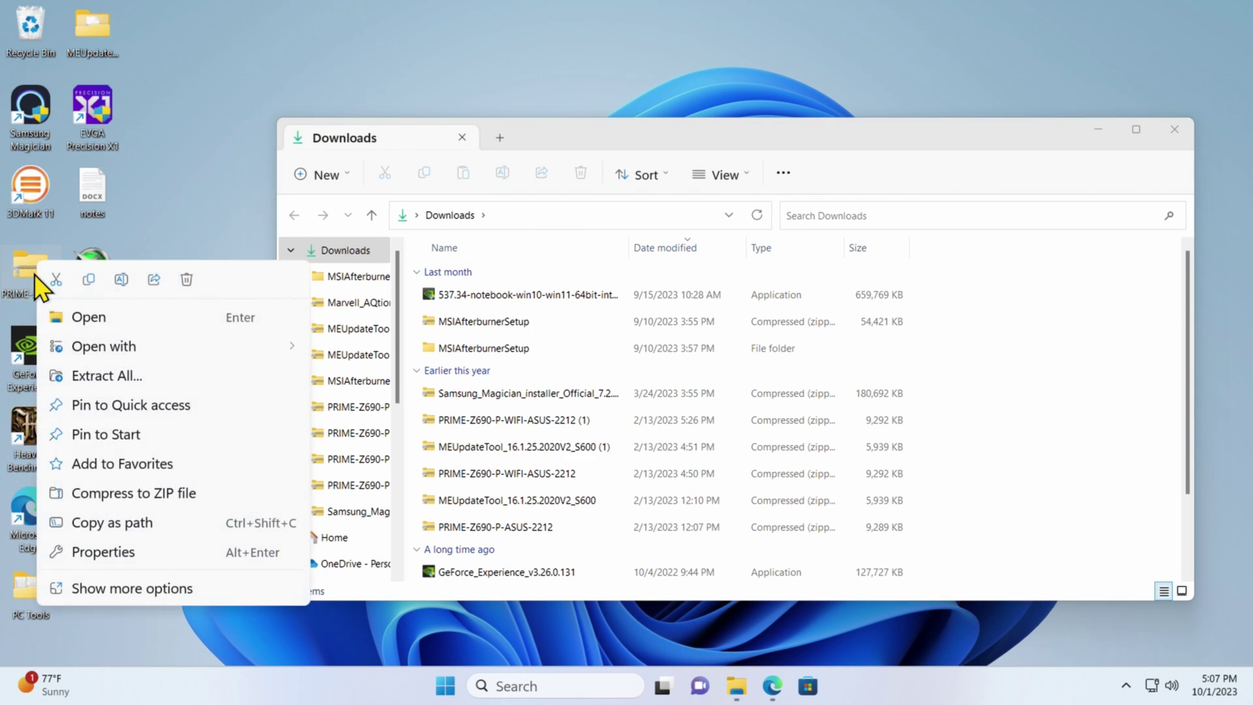
pyautogui.click(77, 378)
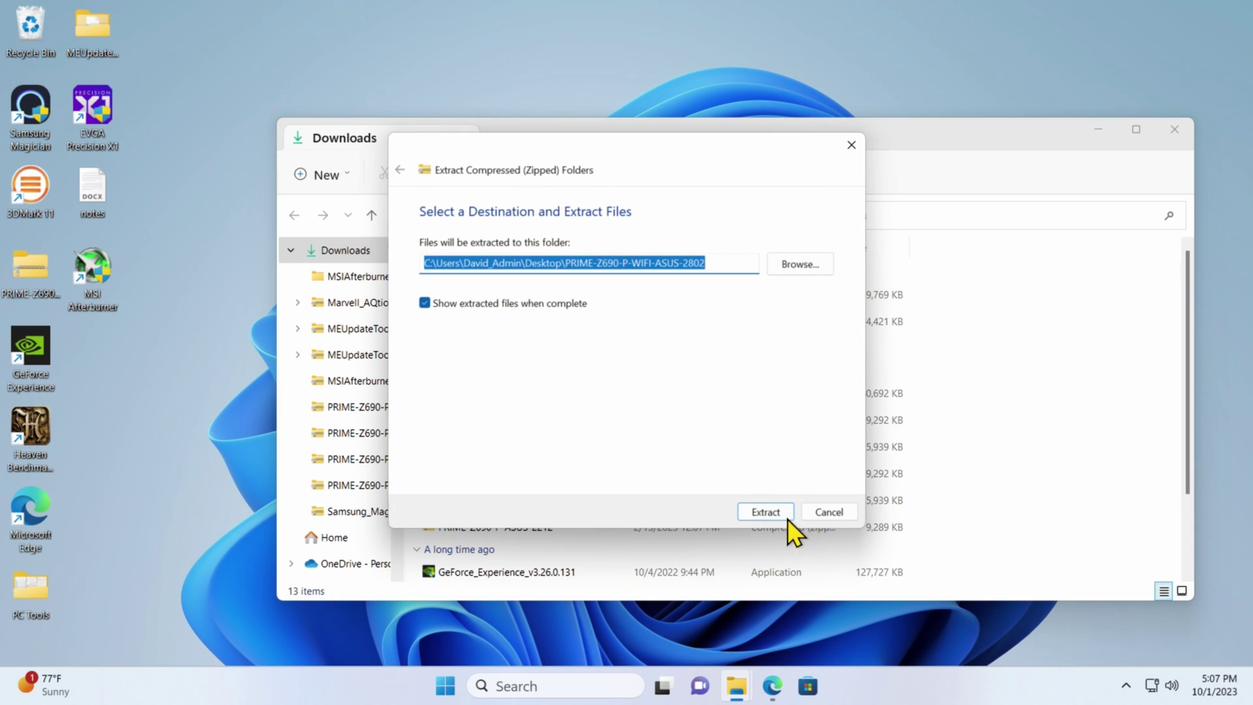
pyautogui.click(766, 512)
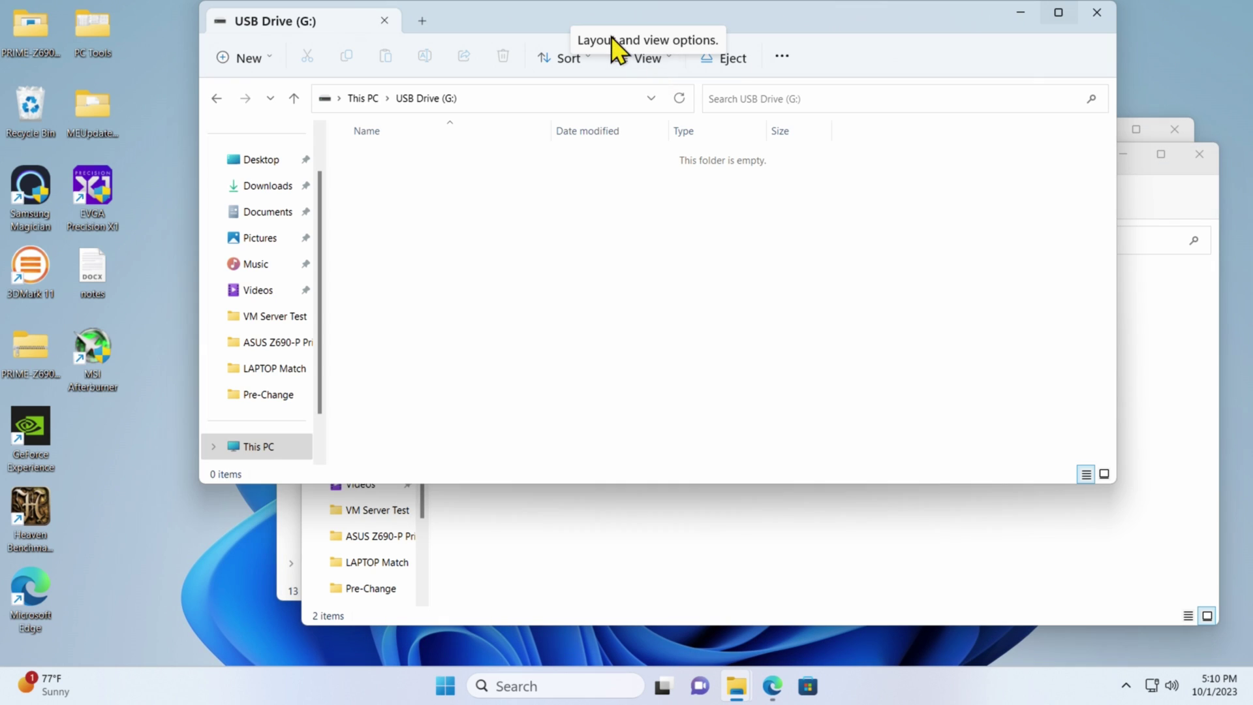
# Step: Copy the 24,580 KB PRIME-Z690-P-WIFI-ASUS-2802 CAP file onto USB Drive (G:), then close that window
pyautogui.click(1058, 545)
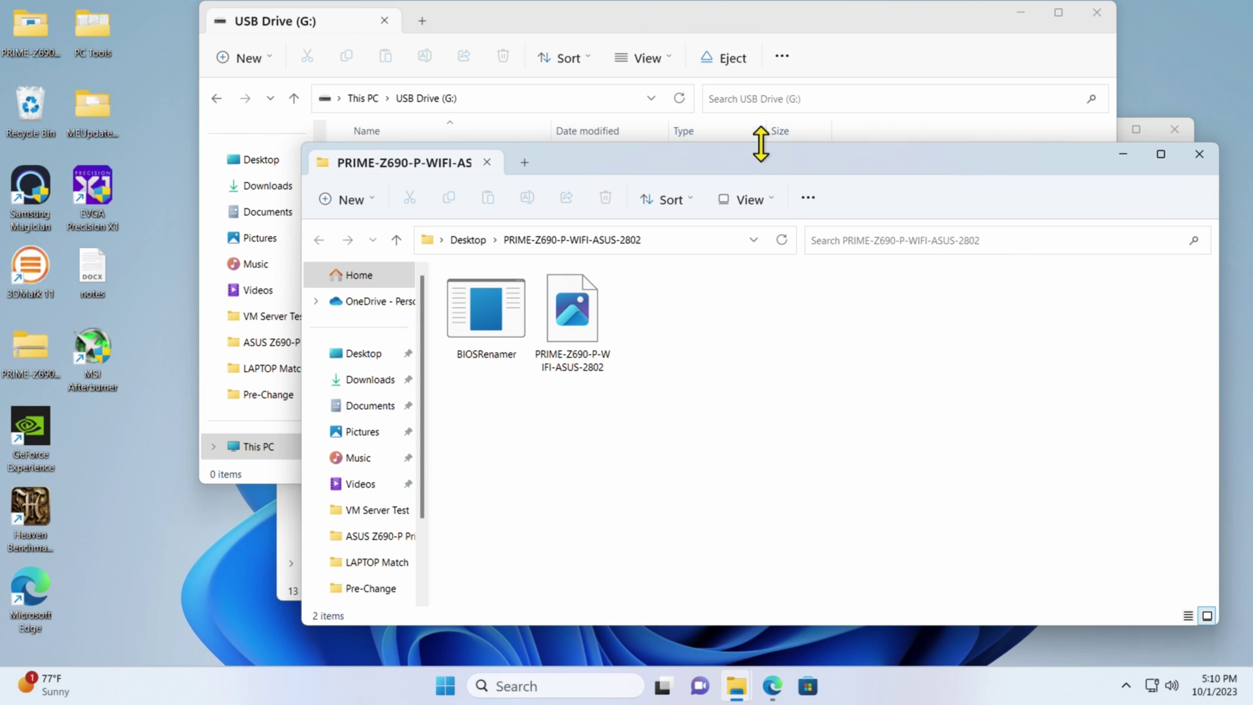
pyautogui.moveTo(761, 156); pyautogui.dragTo(815, 299)
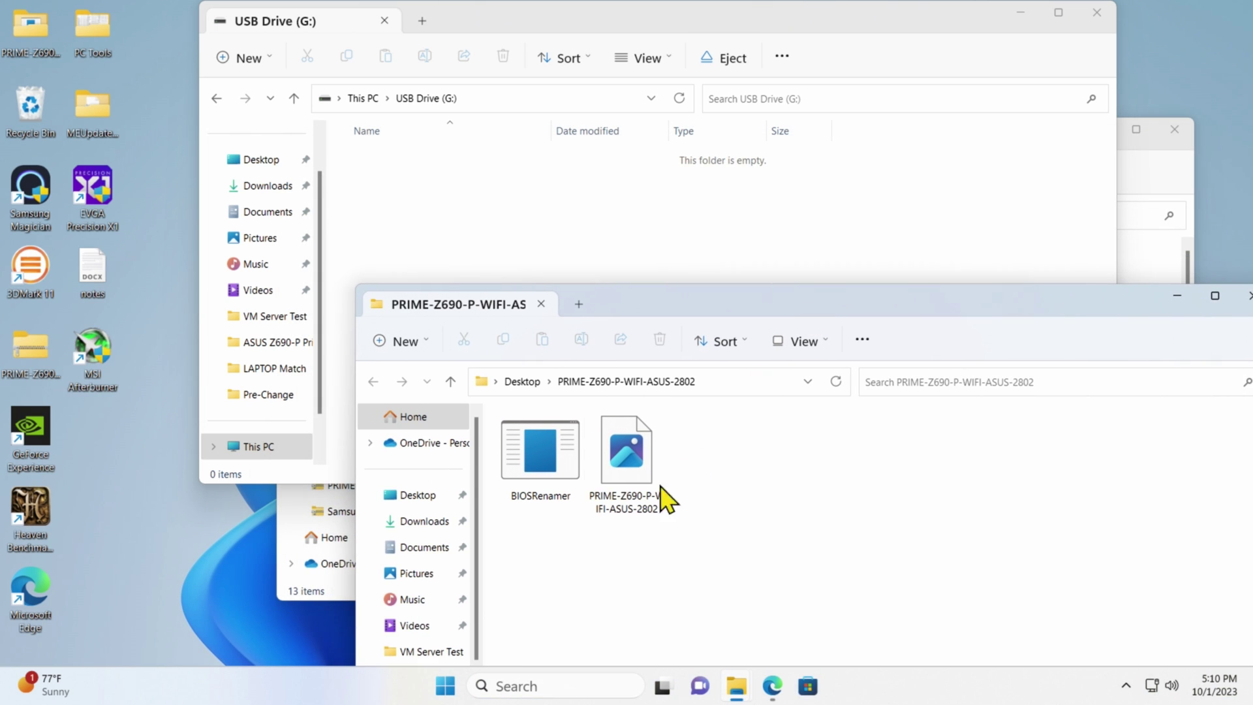
pyautogui.moveTo(638, 480); pyautogui.dragTo(562, 218)
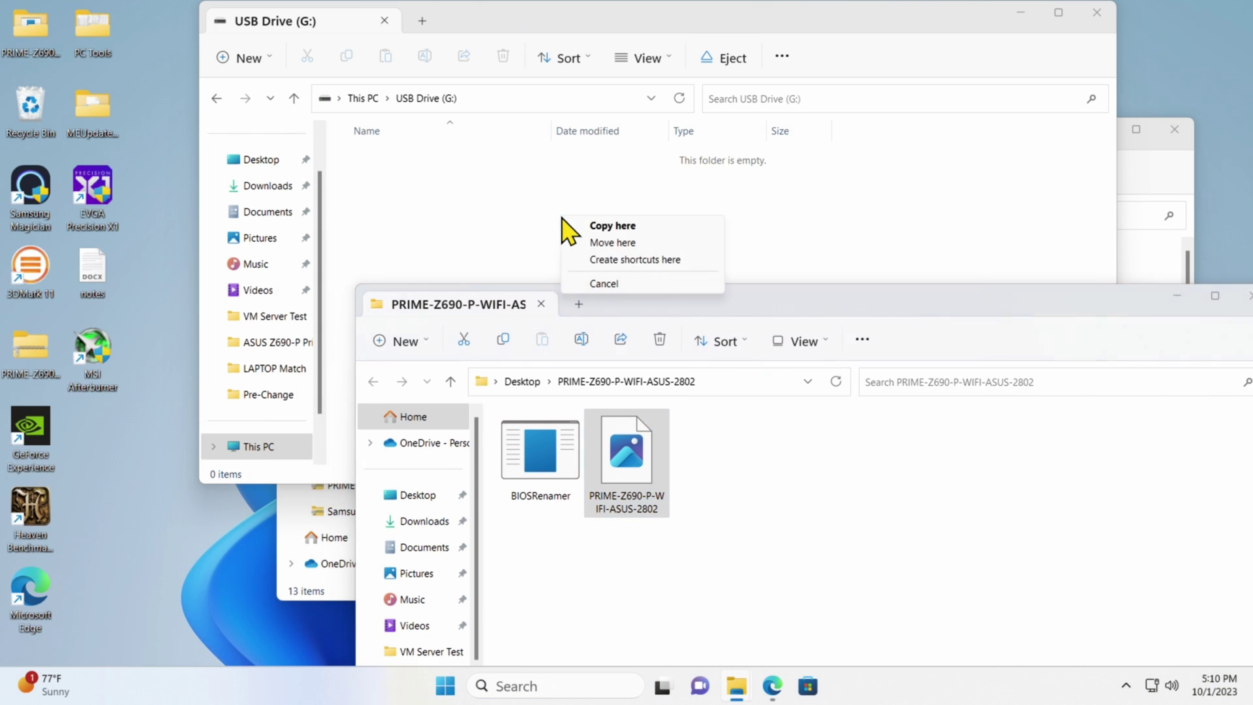
pyautogui.click(614, 227)
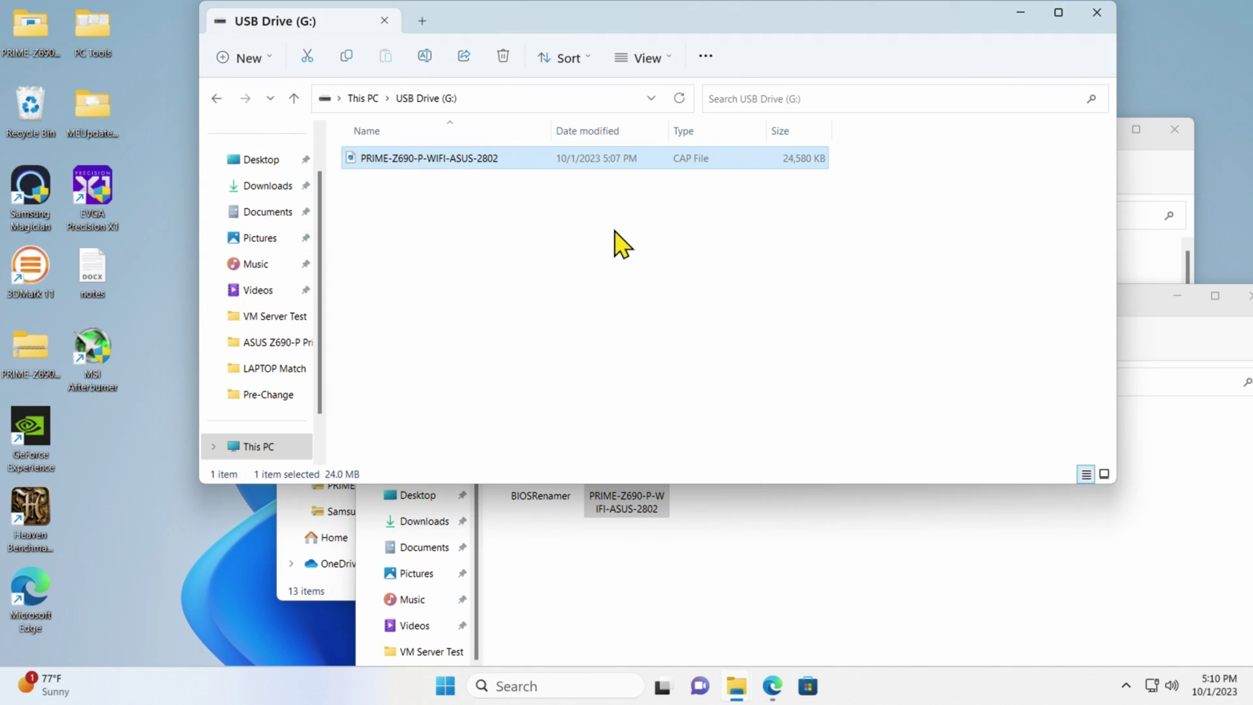
pyautogui.click(1099, 14)
pyautogui.moveTo(1020, 311); pyautogui.dragTo(895, 84)
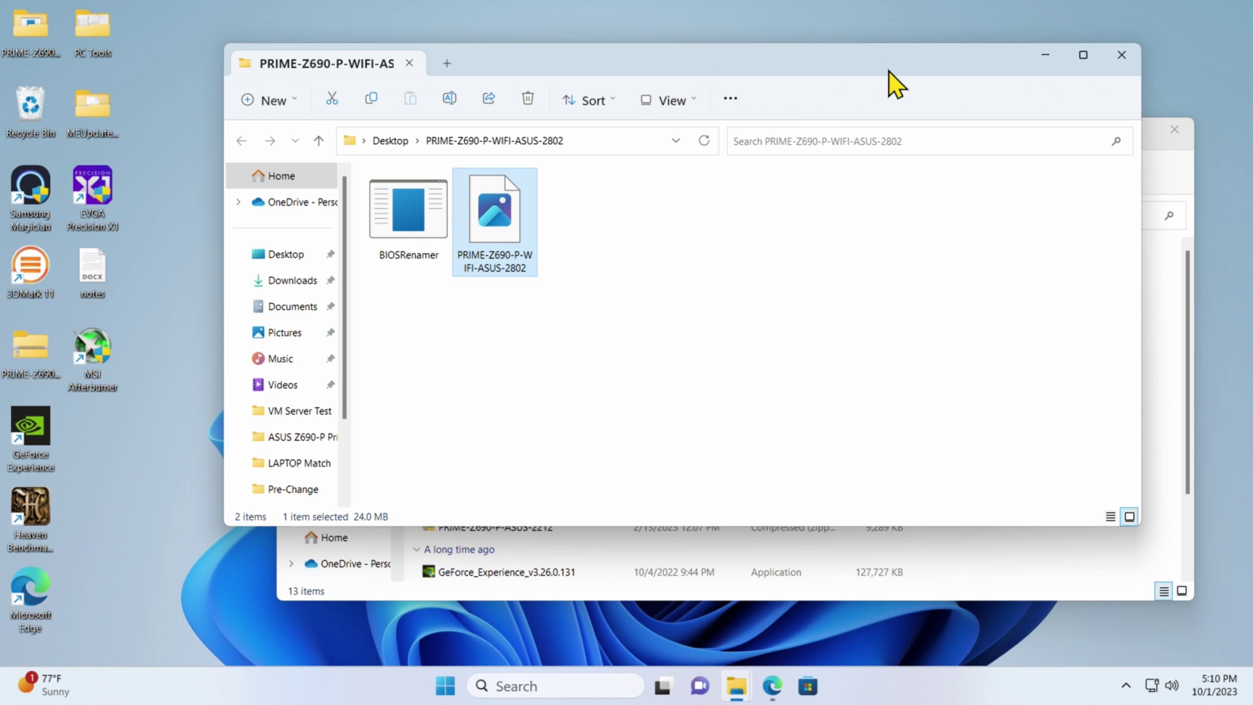
# Step: Close the extracted PRIME-Z690 folder window and the Downloads window
pyautogui.click(1122, 55)
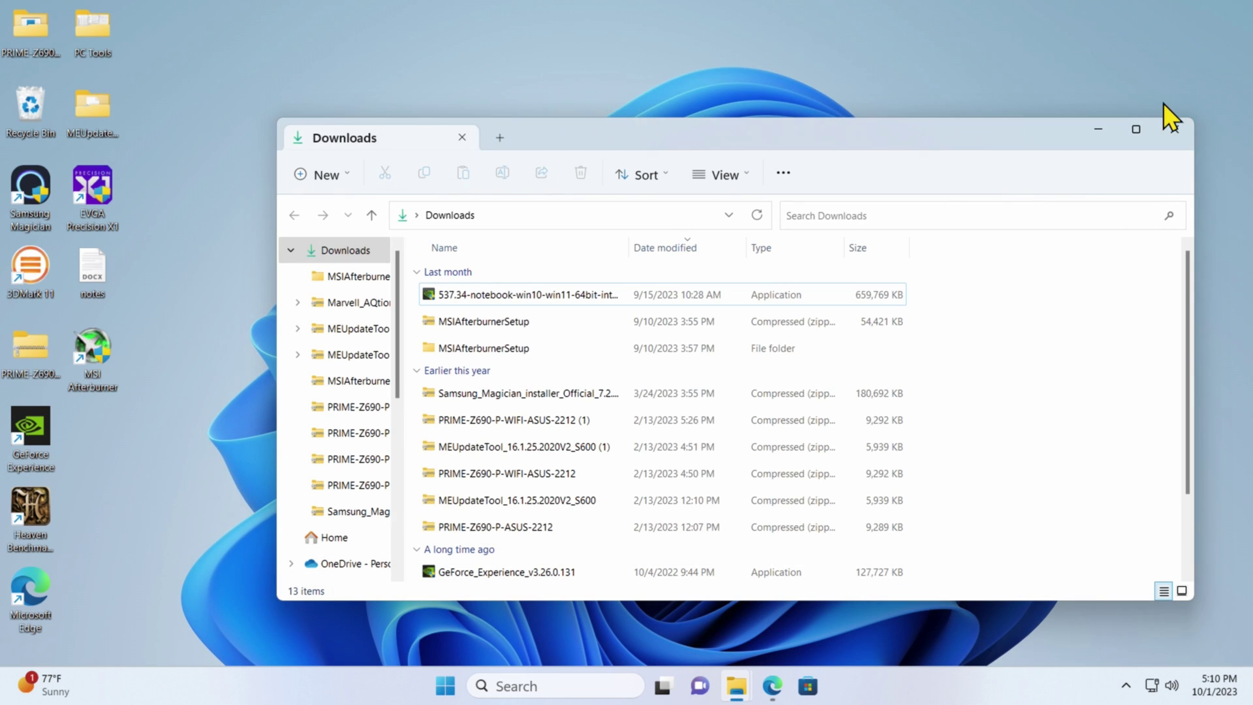
pyautogui.click(1175, 131)
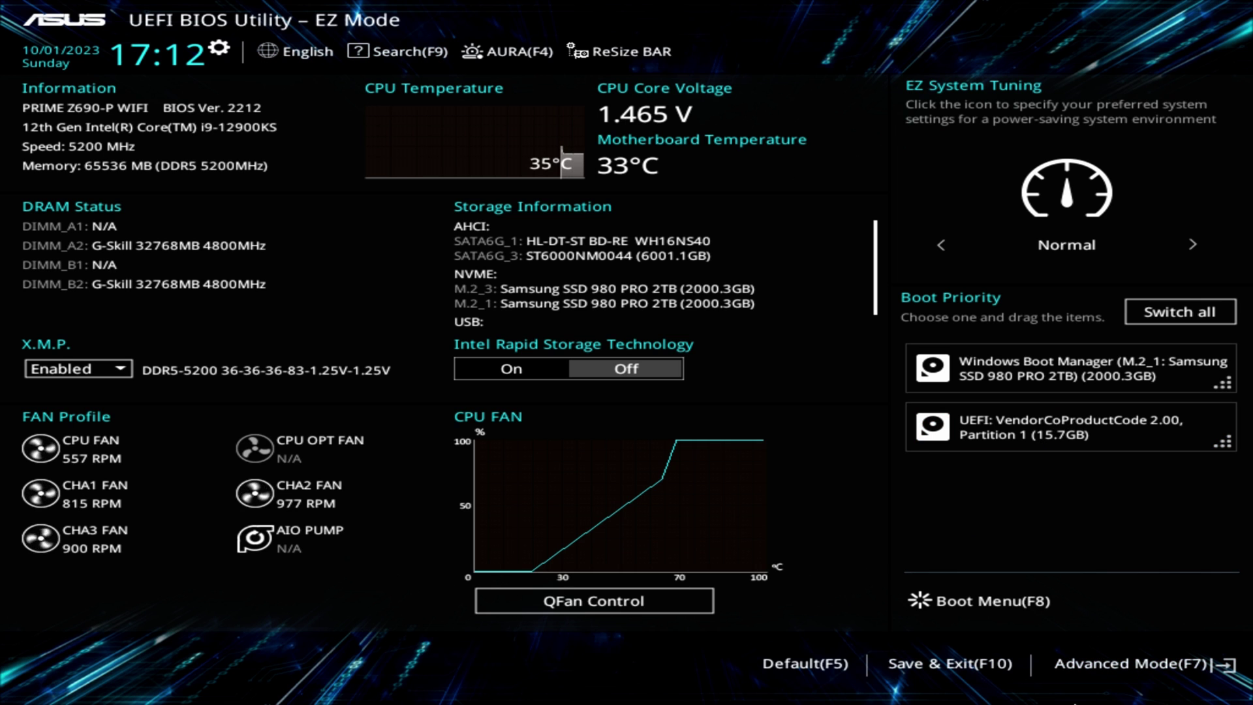
# Step: Launch ASUS EZ Flash 3 Utility from Advanced Mode's Tool tab and browse drive fs5
pyautogui.click(1132, 663)
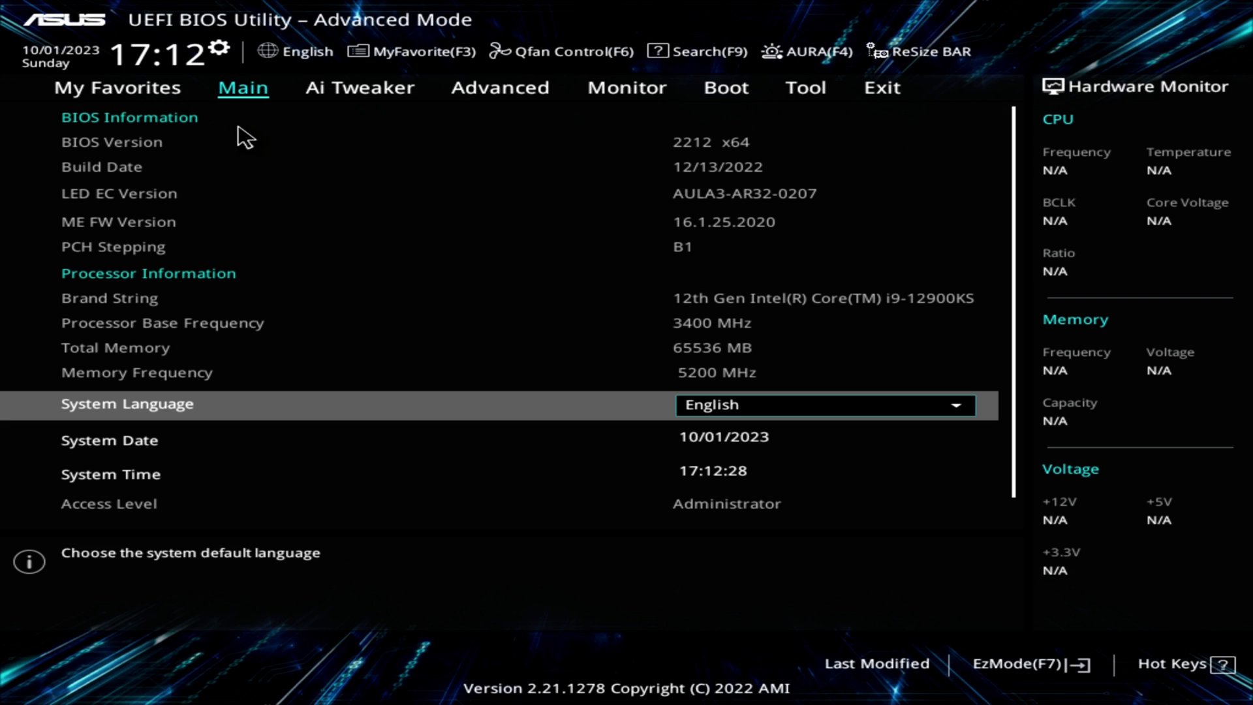
pyautogui.click(804, 90)
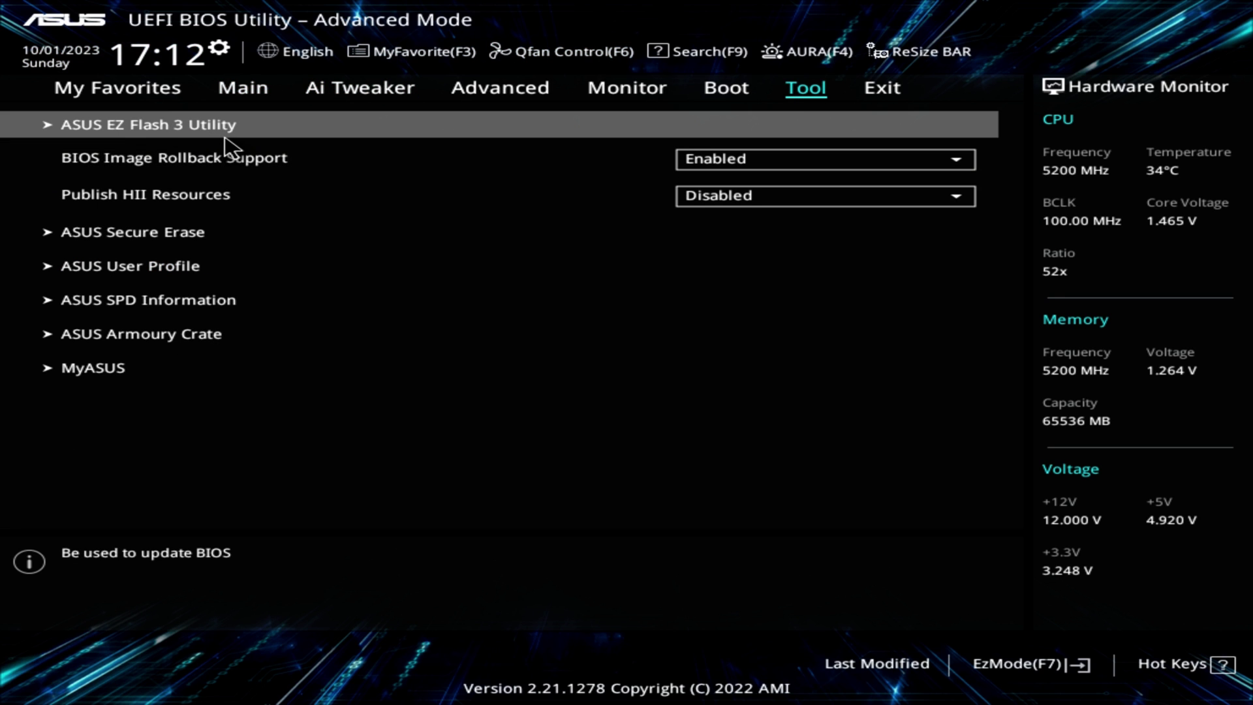
pyautogui.press('Return')
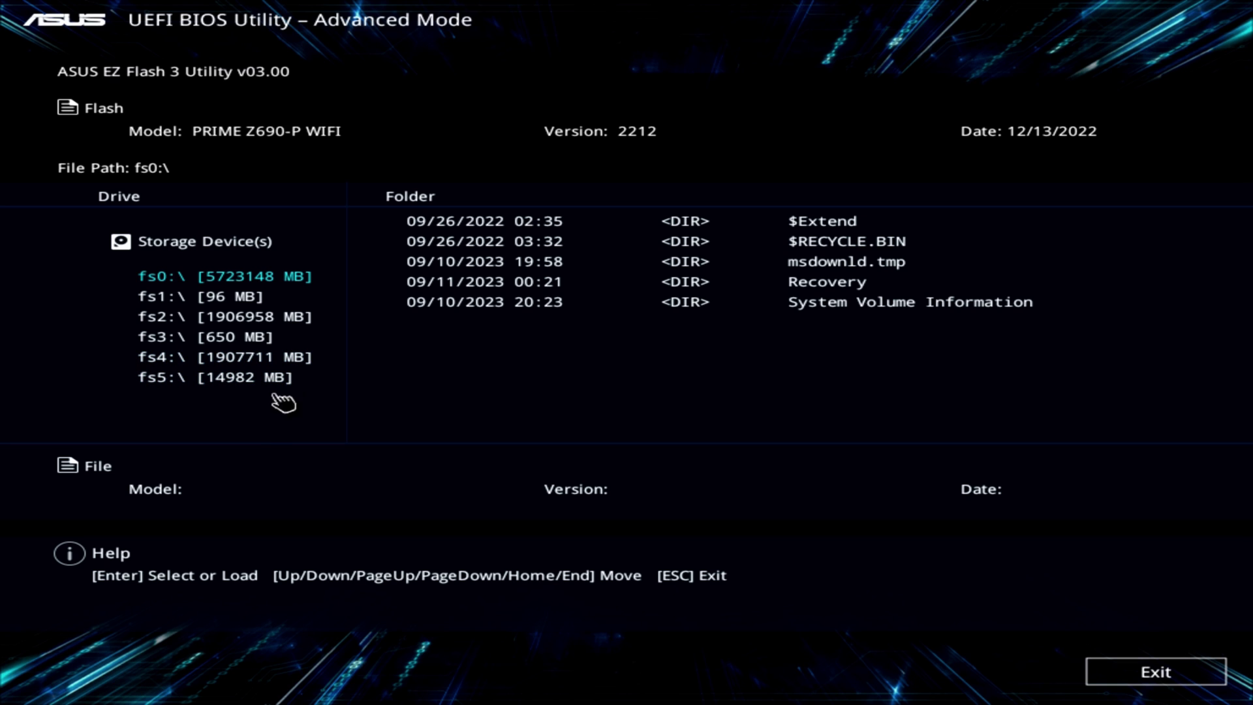
pyautogui.click(211, 380)
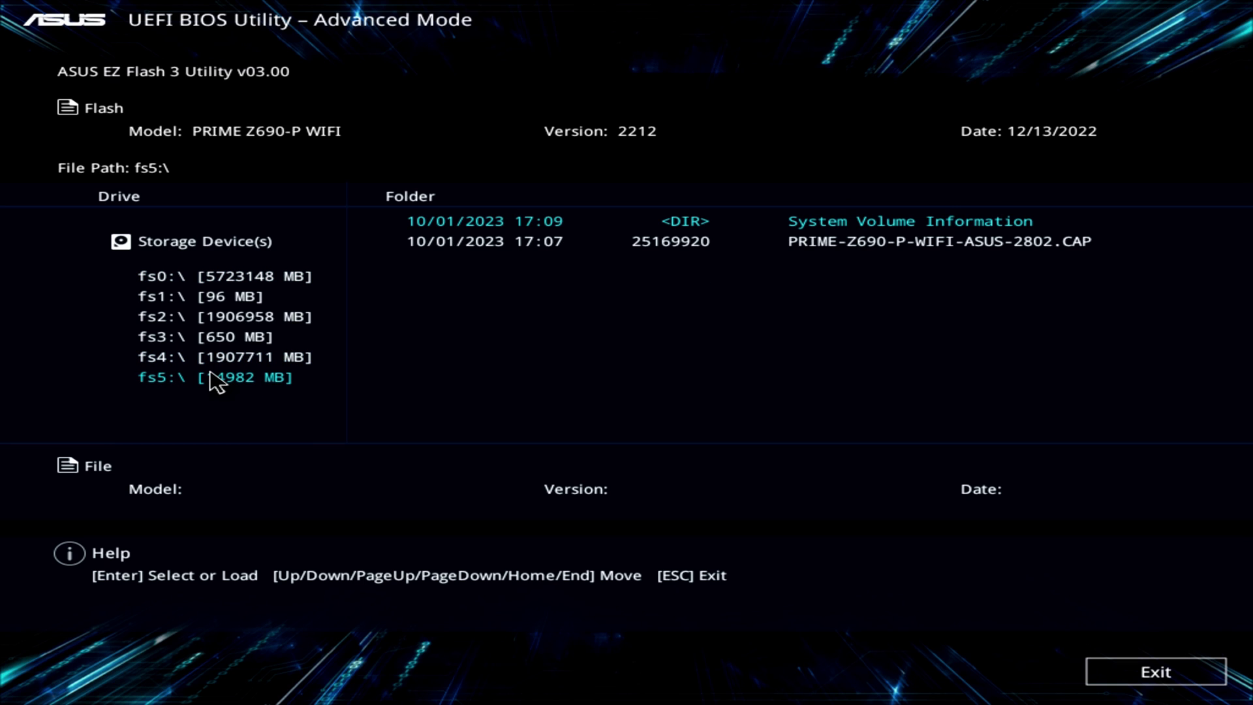
# Step: Select PRIME-Z690-P-WIFI-ASUS-2802.CAP and confirm the Bitlocker, read-file and update prompts to flash BIOS 2802
pyautogui.click(791, 247)
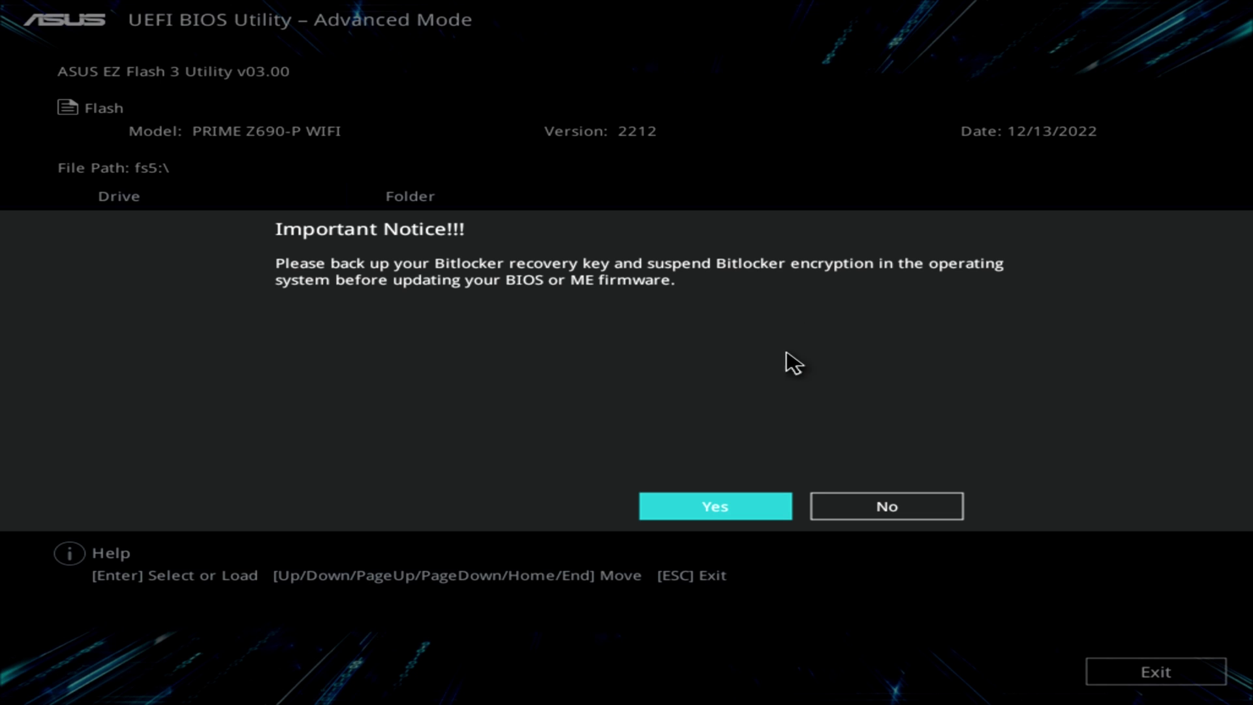
pyautogui.click(725, 521)
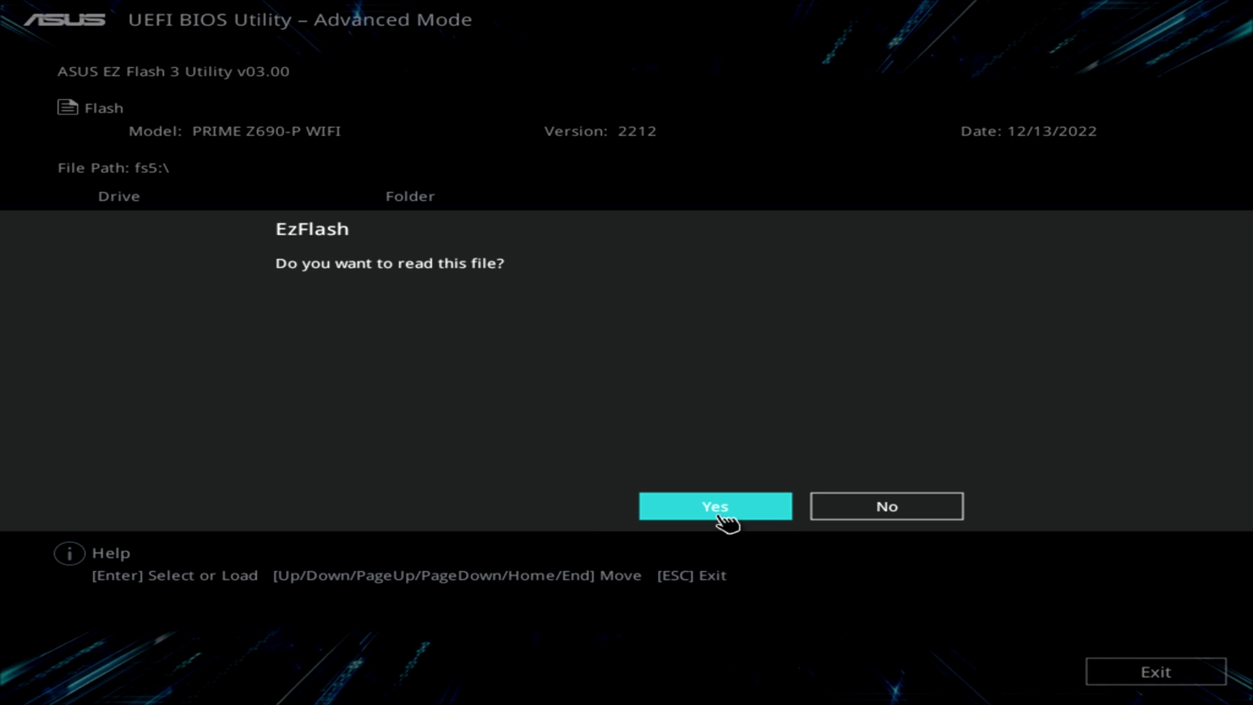
pyautogui.click(725, 521)
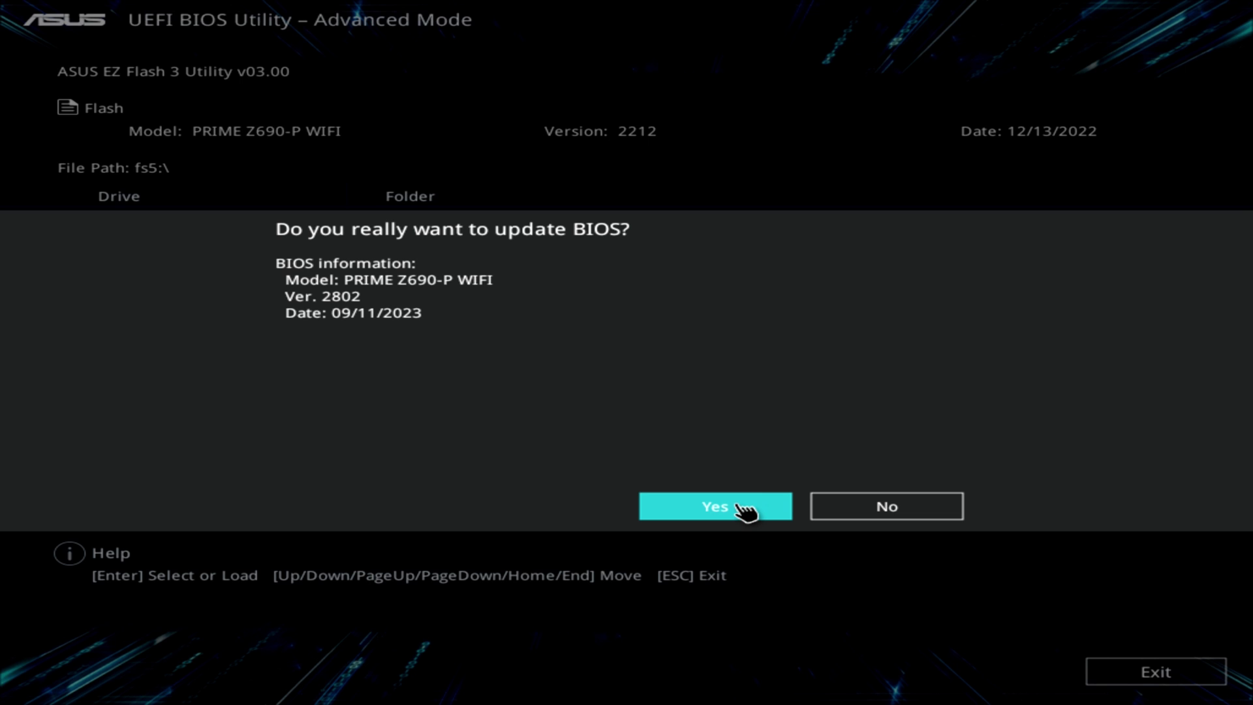
pyautogui.click(737, 507)
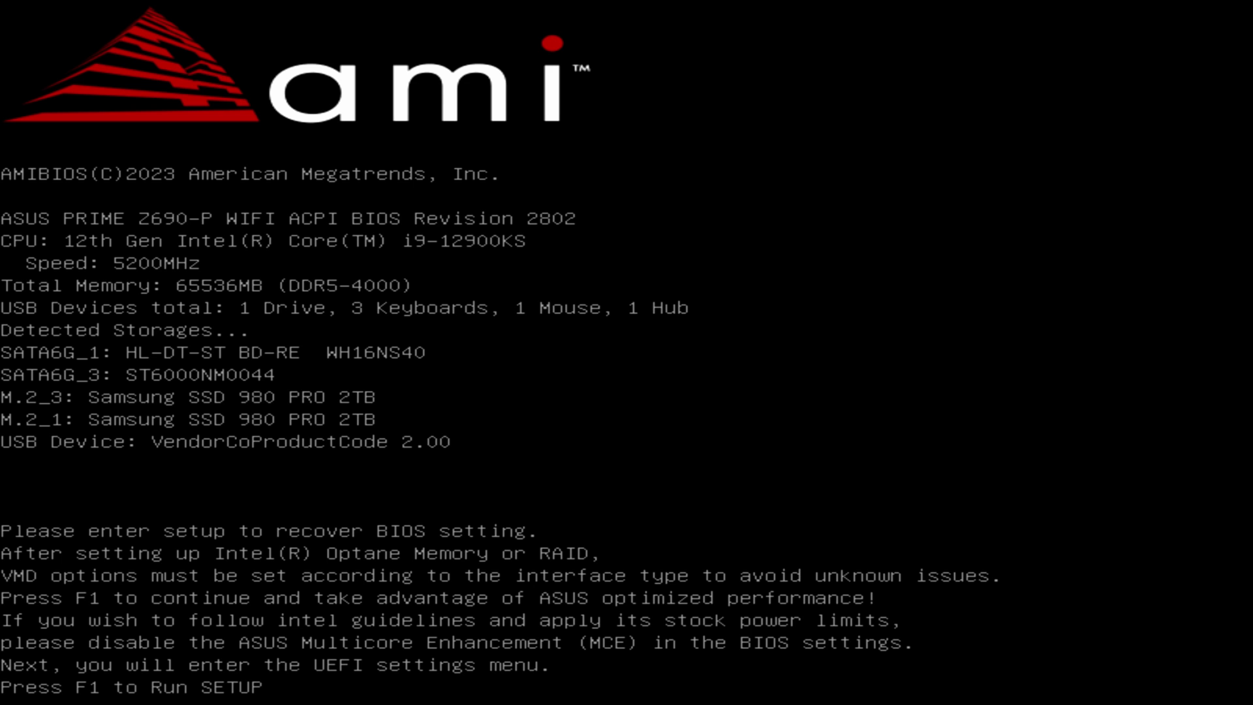
pyautogui.press('F1')
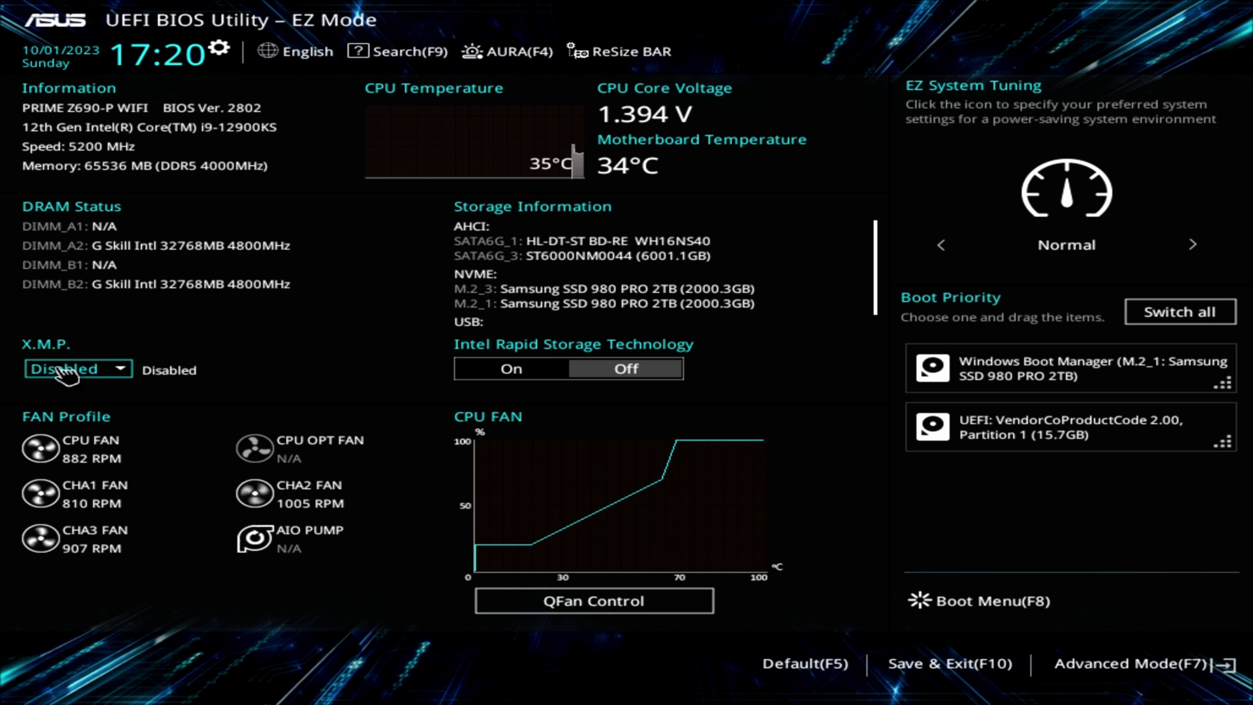
pyautogui.click(121, 376)
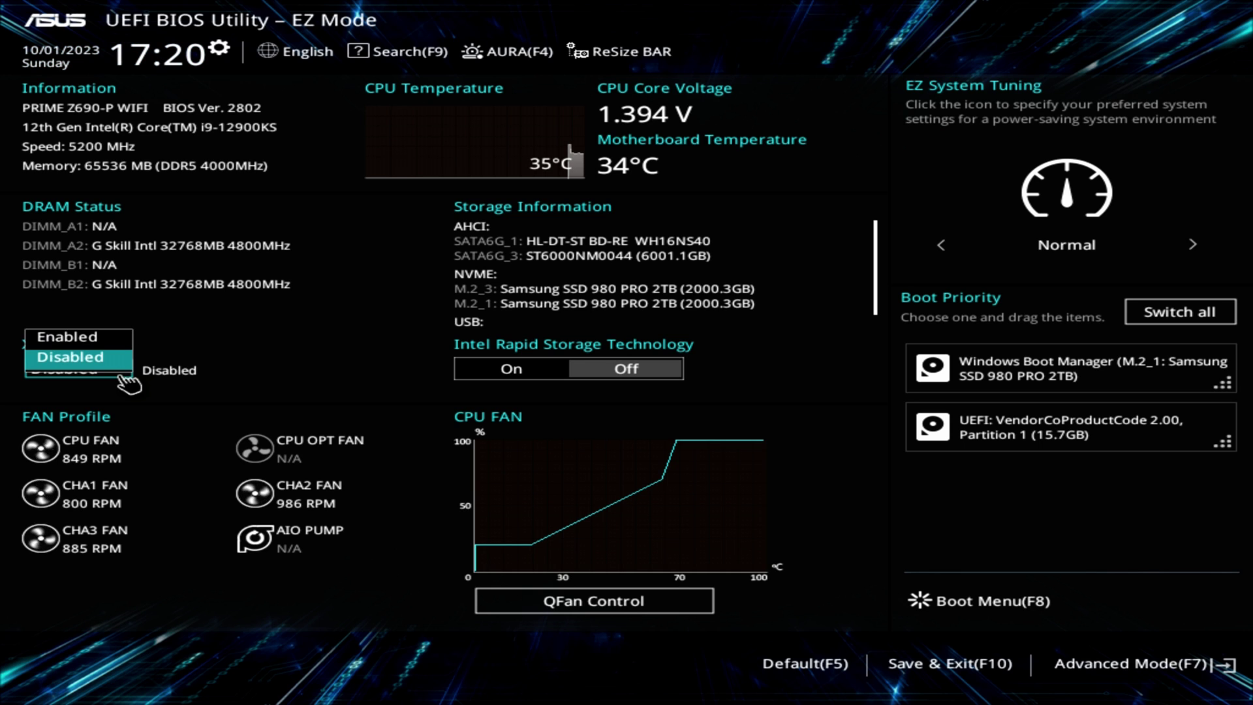
pyautogui.click(68, 348)
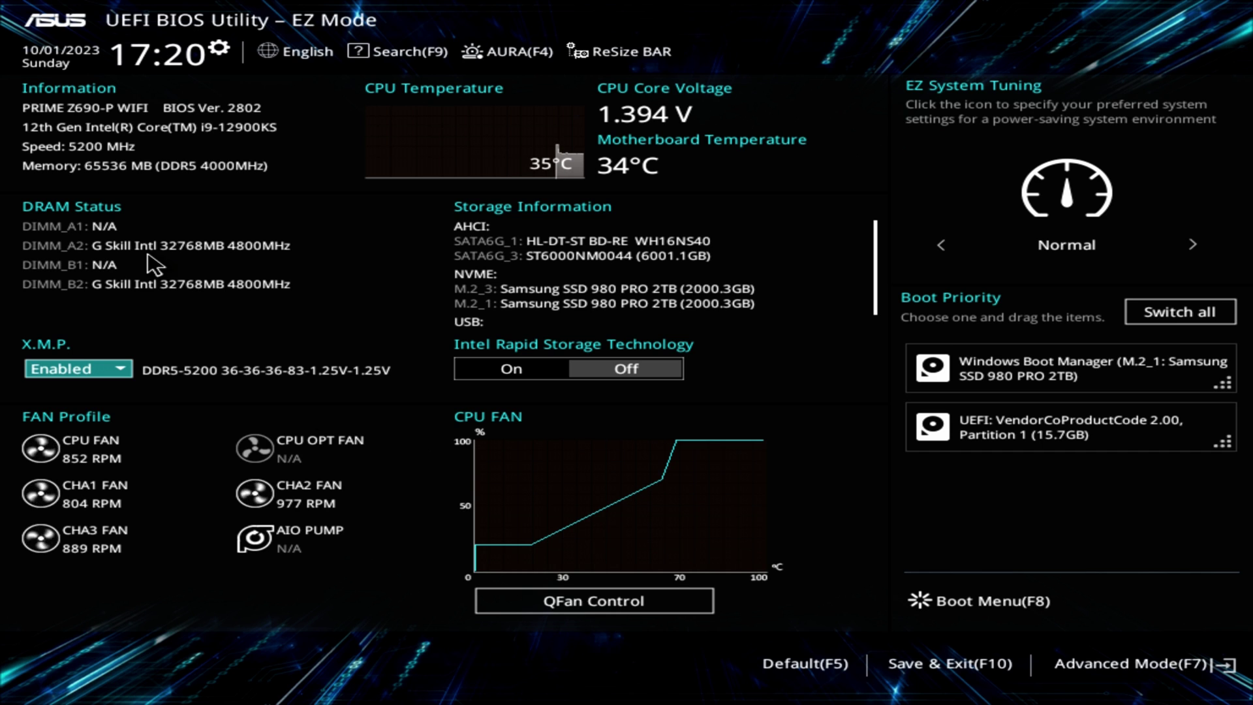
pyautogui.click(964, 669)
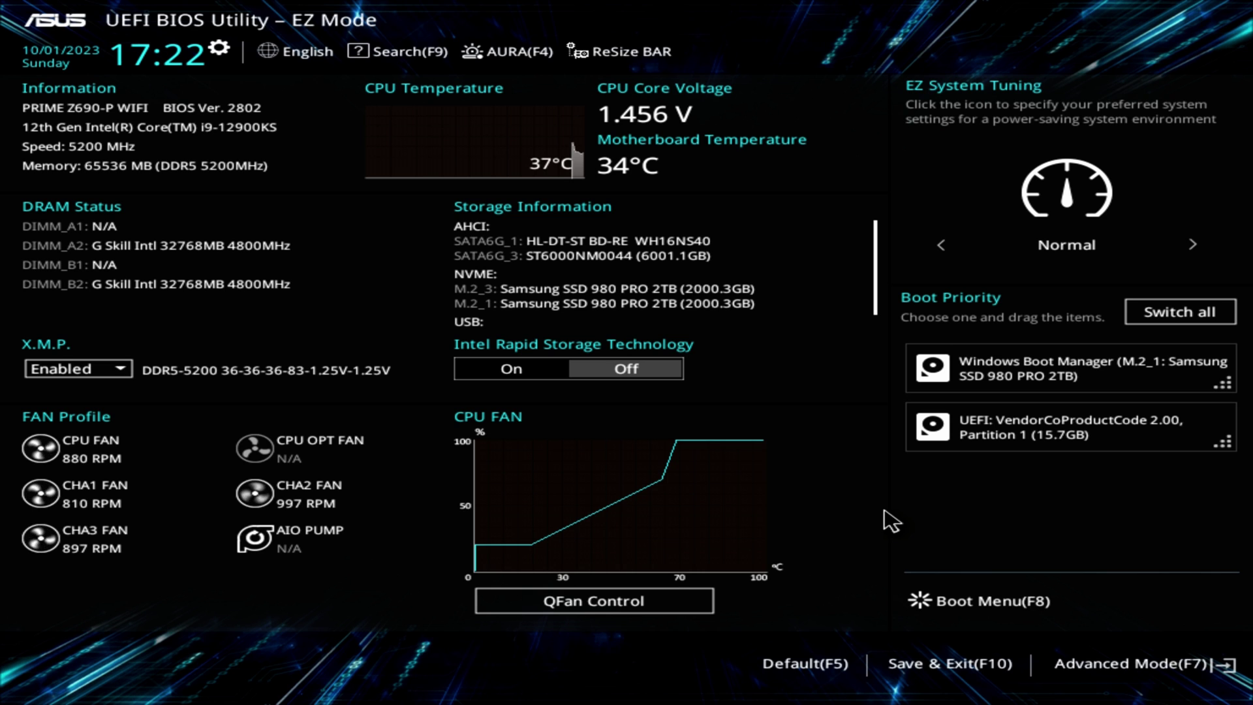
# Step: Run Q-Fan Tuning on all fans (CPU 0%, chassis 21–23%) and return to EZ Mode
pyautogui.click(579, 604)
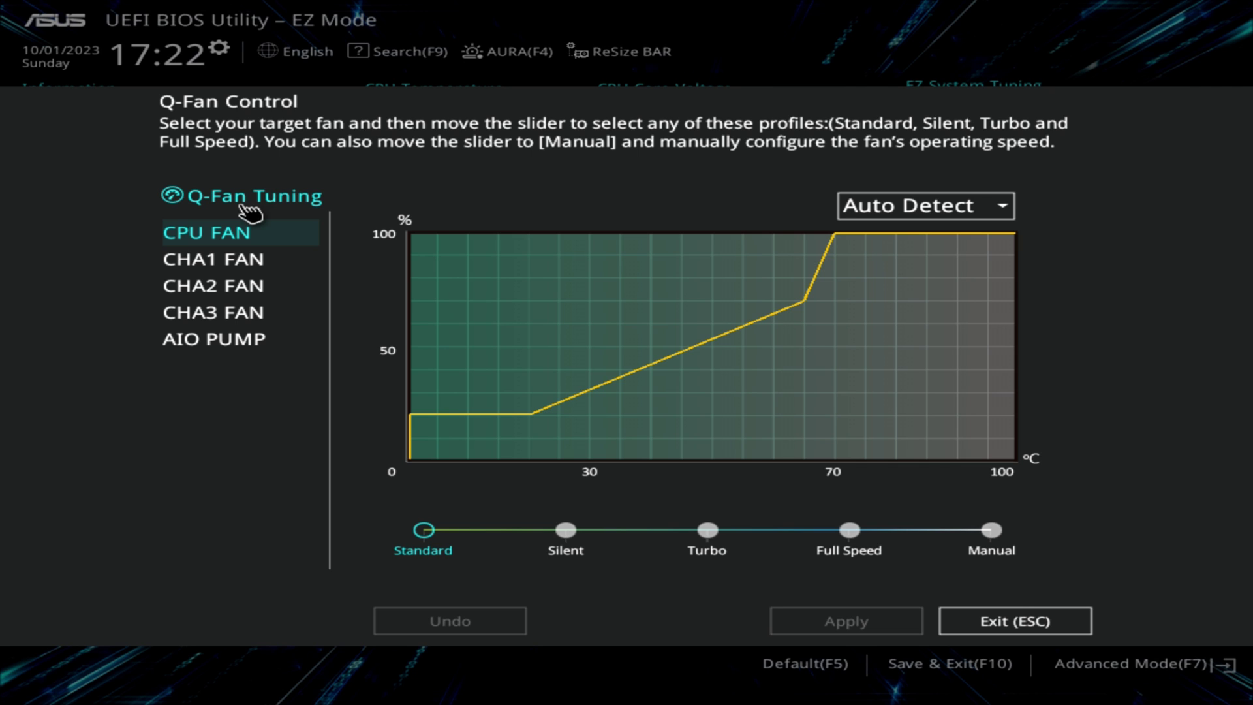
pyautogui.click(243, 207)
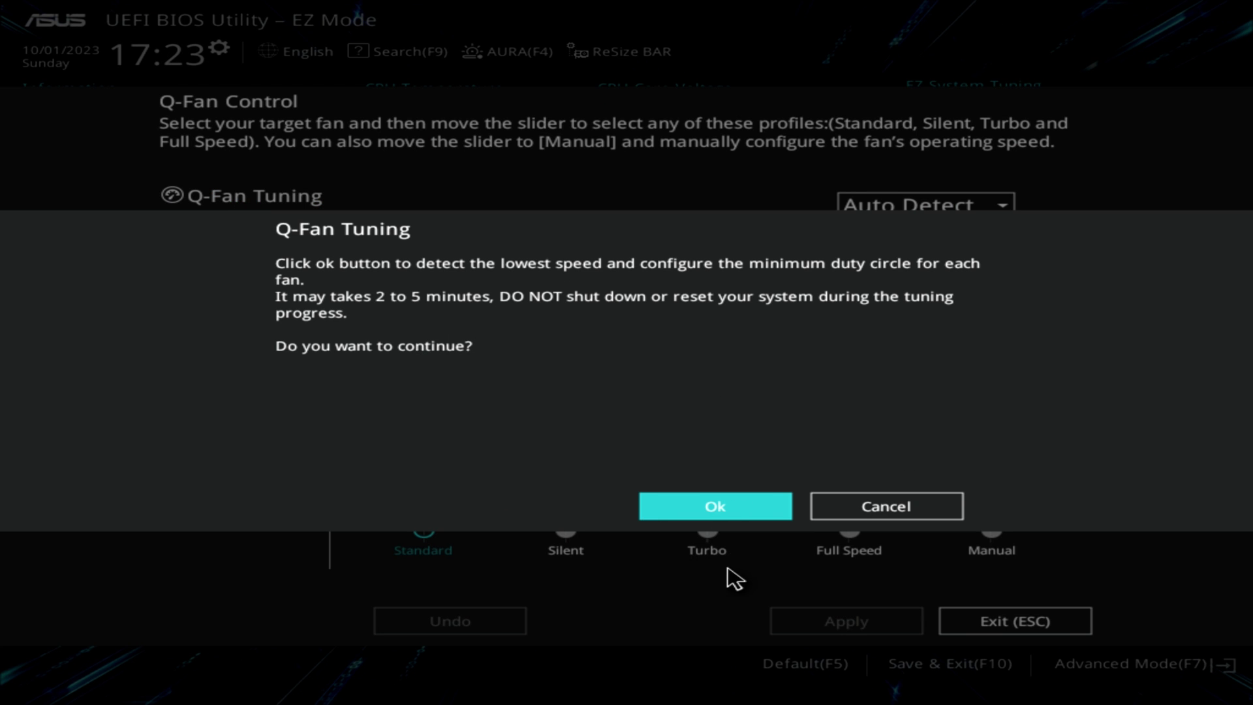
pyautogui.click(713, 509)
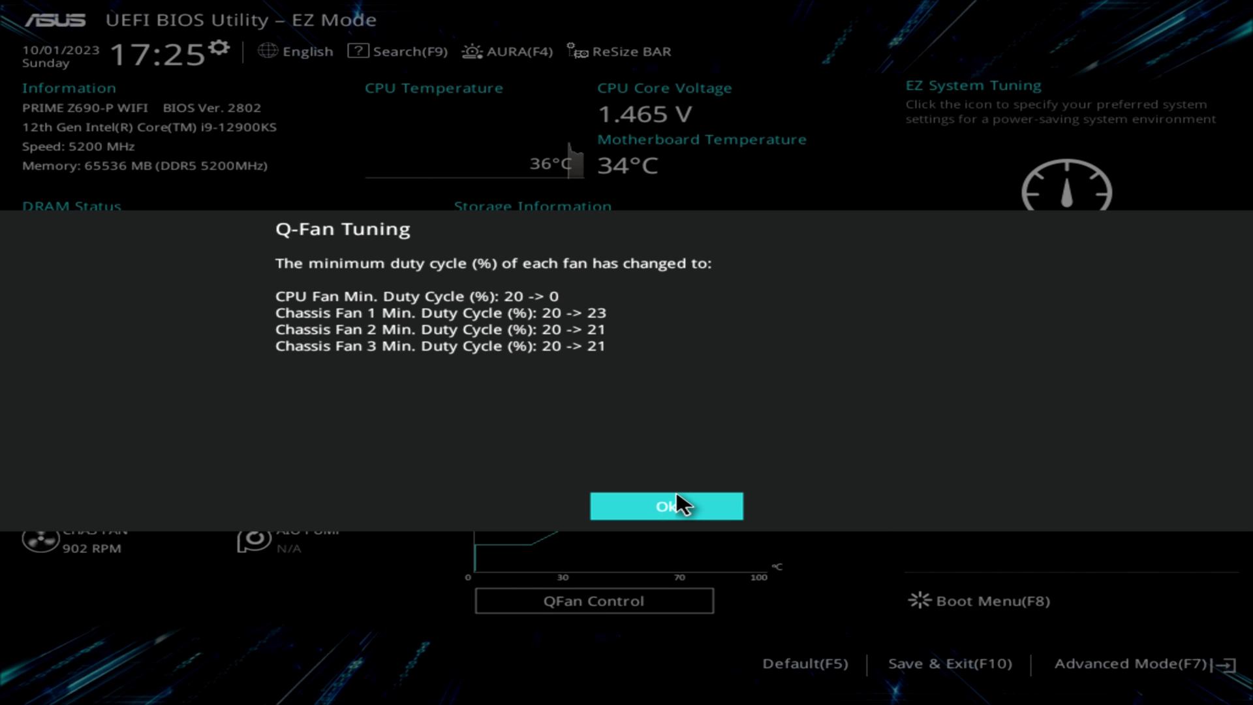
pyautogui.click(667, 509)
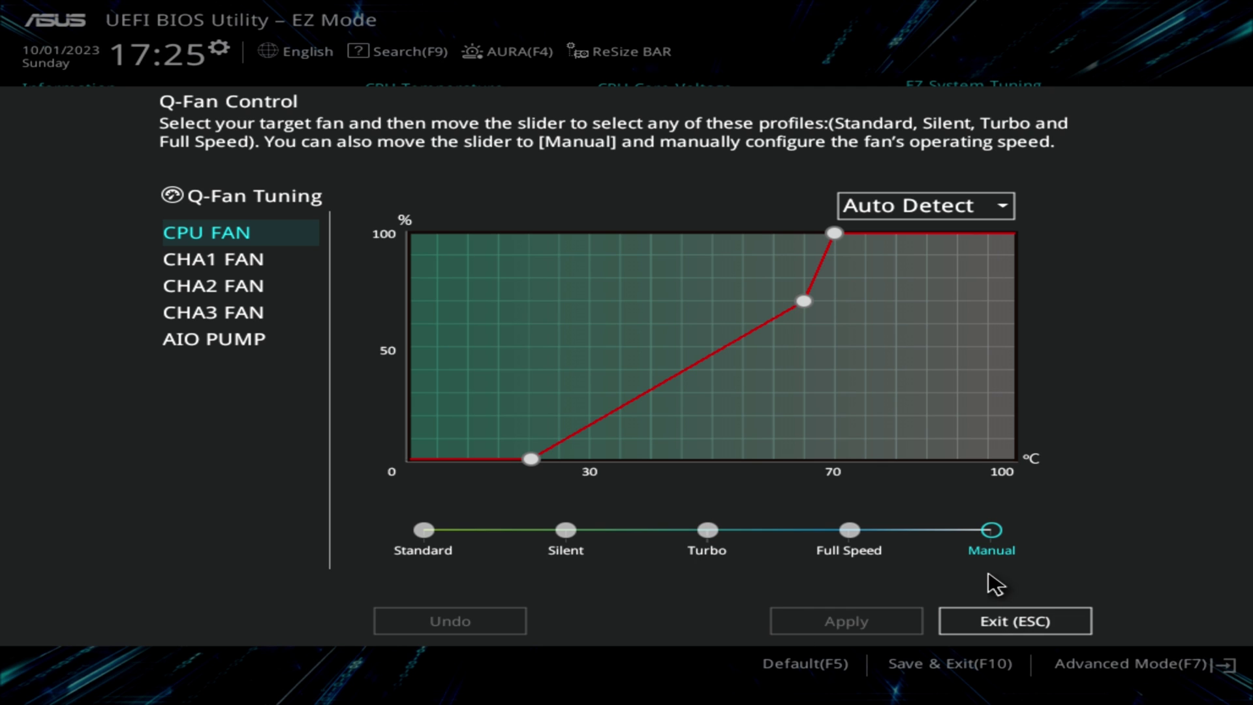
pyautogui.click(992, 630)
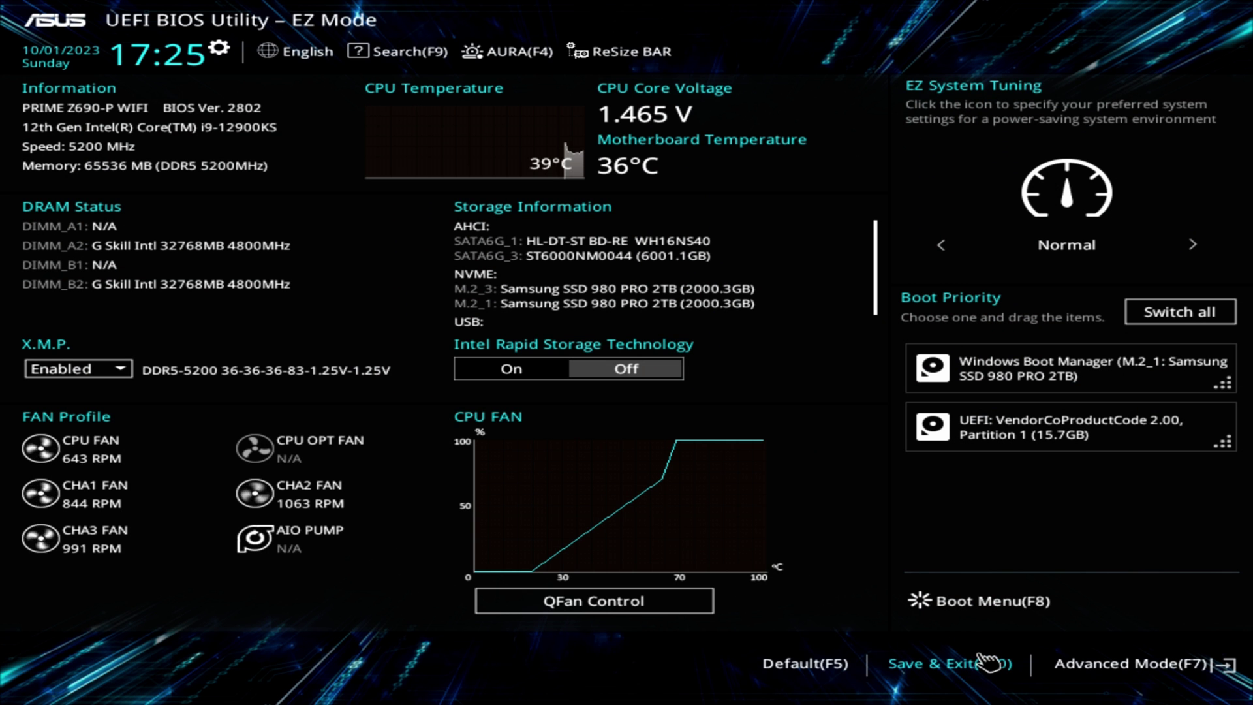
# Step: Use Save & Exit (F10) to store the fan changes and restart into Windows
pyautogui.click(965, 665)
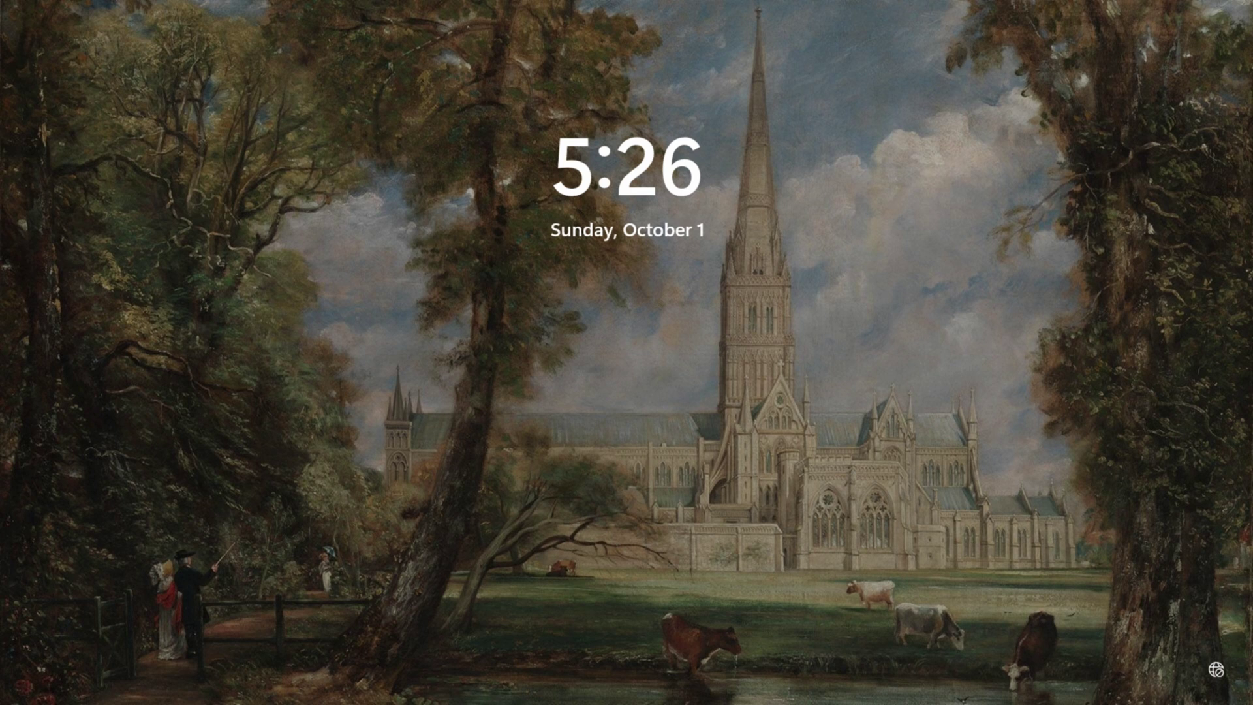
# Step: Dismiss the Windows 11 lock screen and sign in with the account password
pyautogui.click(333, 256)
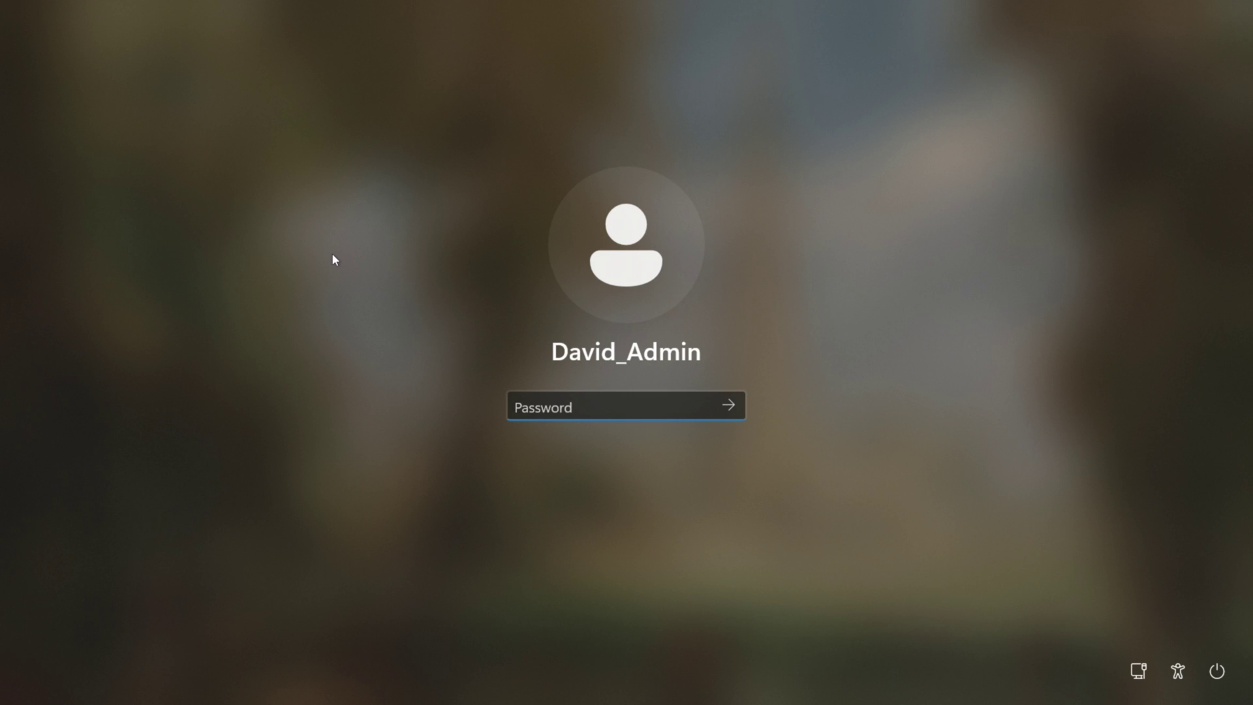
pyautogui.write('•••••••')
pyautogui.press('Return')
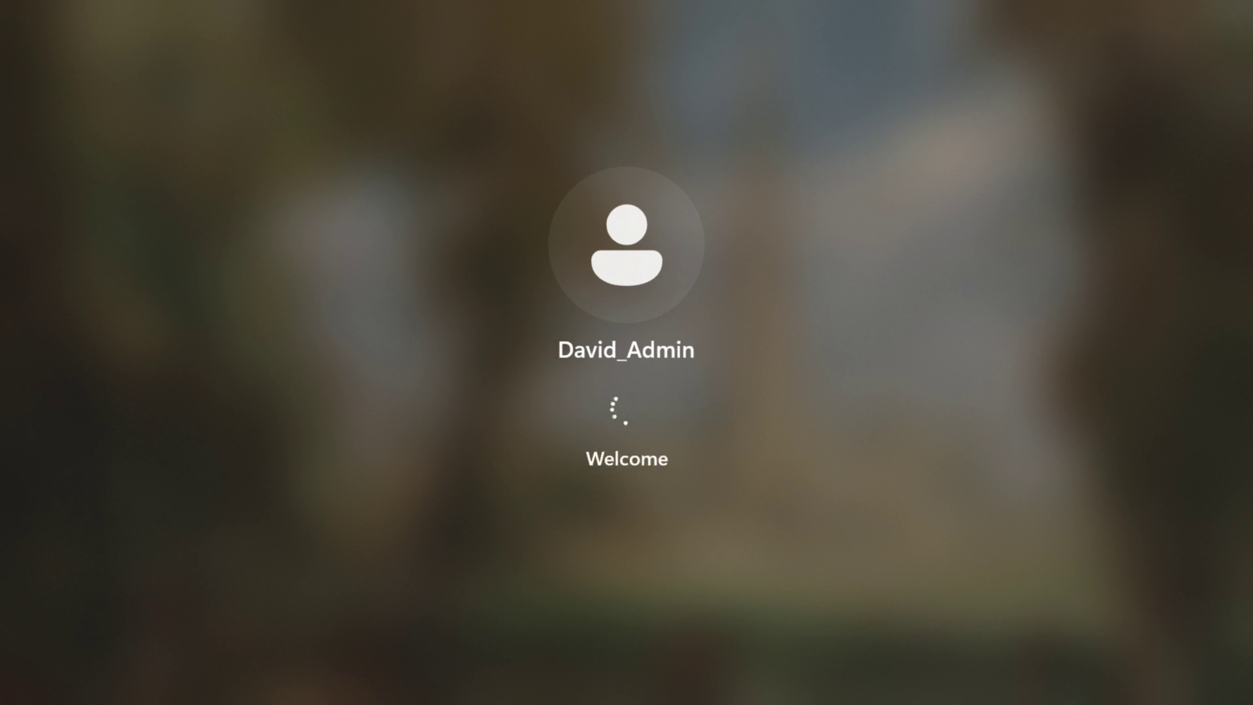